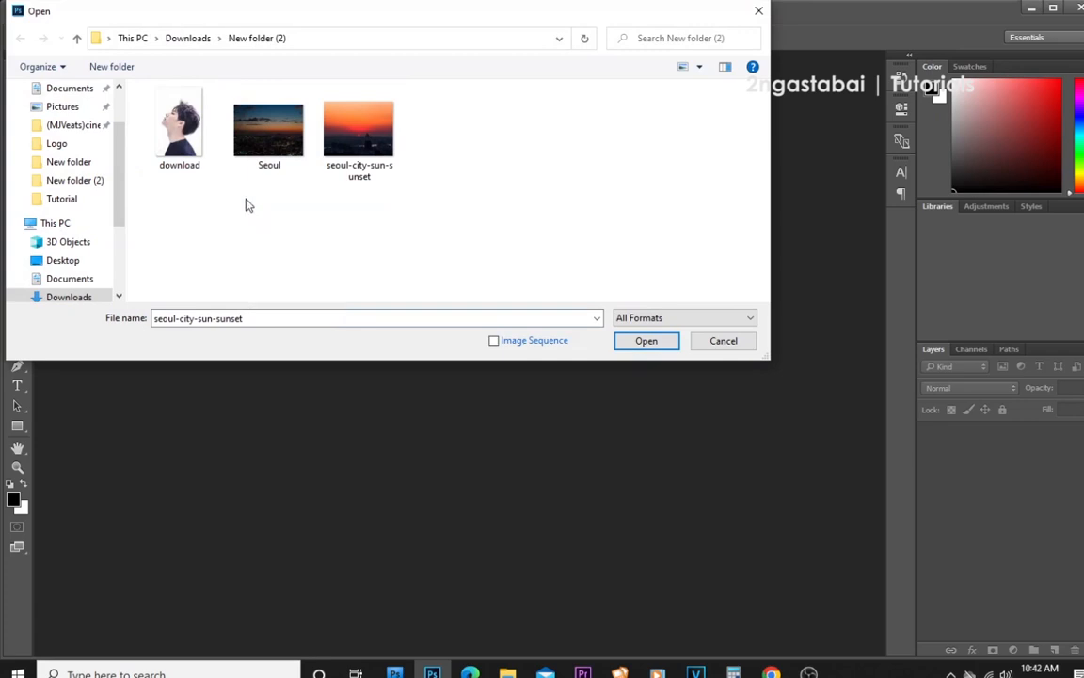
- Open the download portrait image and duplicate its Background layer
left_click(646, 341)
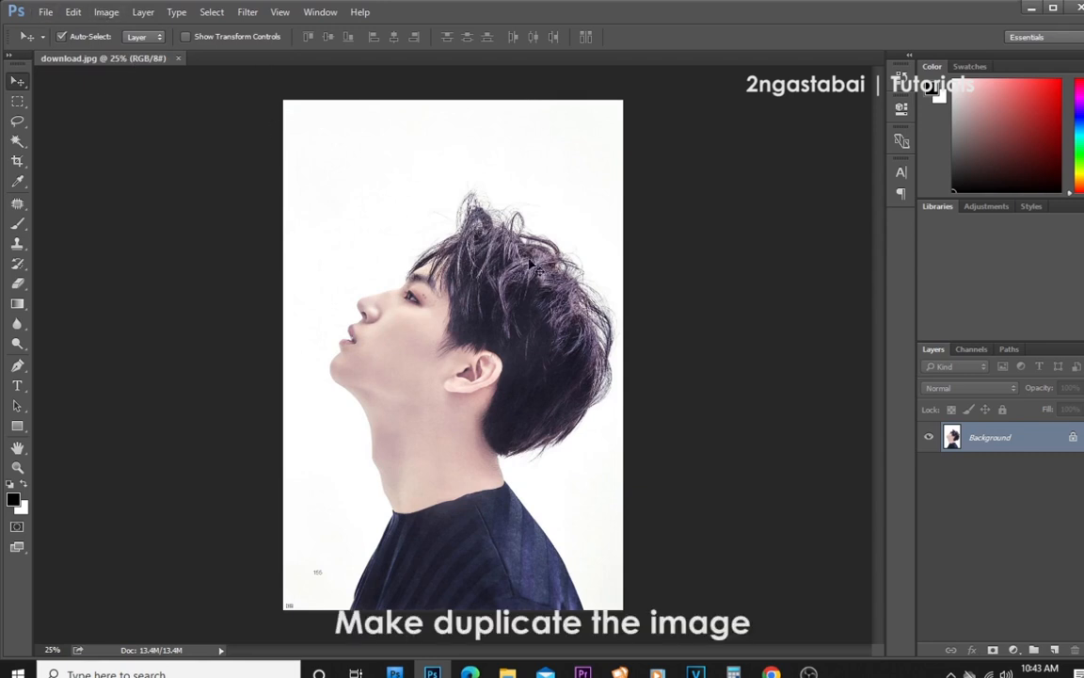
left_click_drag(1030, 443, 1056, 647)
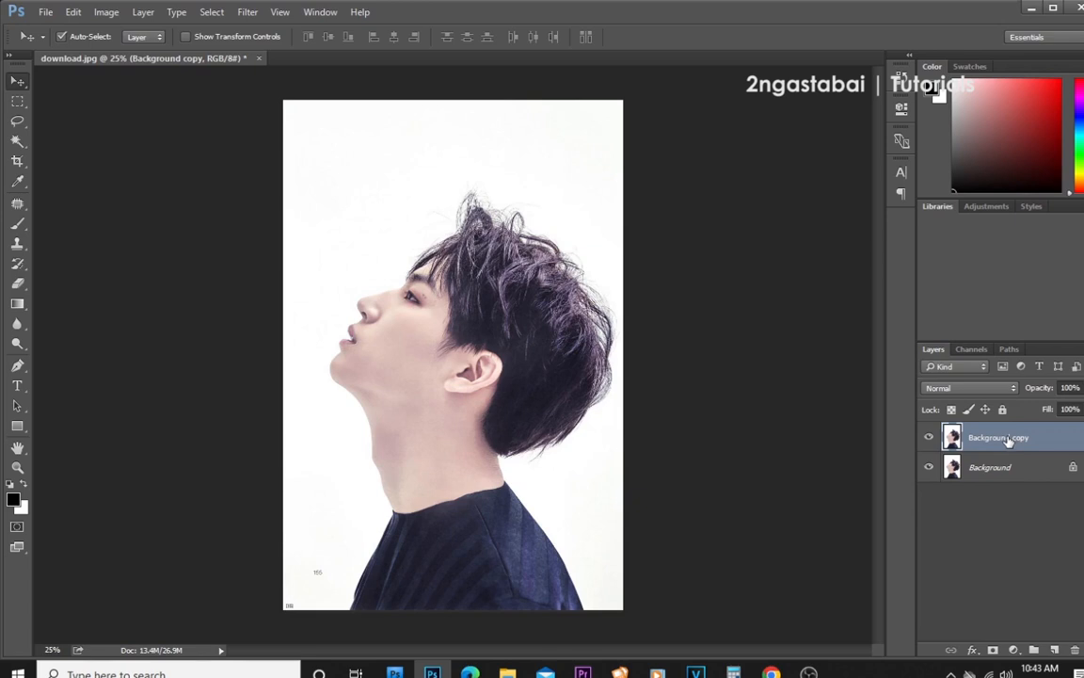
- Apply a Threshold adjustment with level 250 to the Background copy layer
left_click(108, 13)
mouse_move(226, 51)
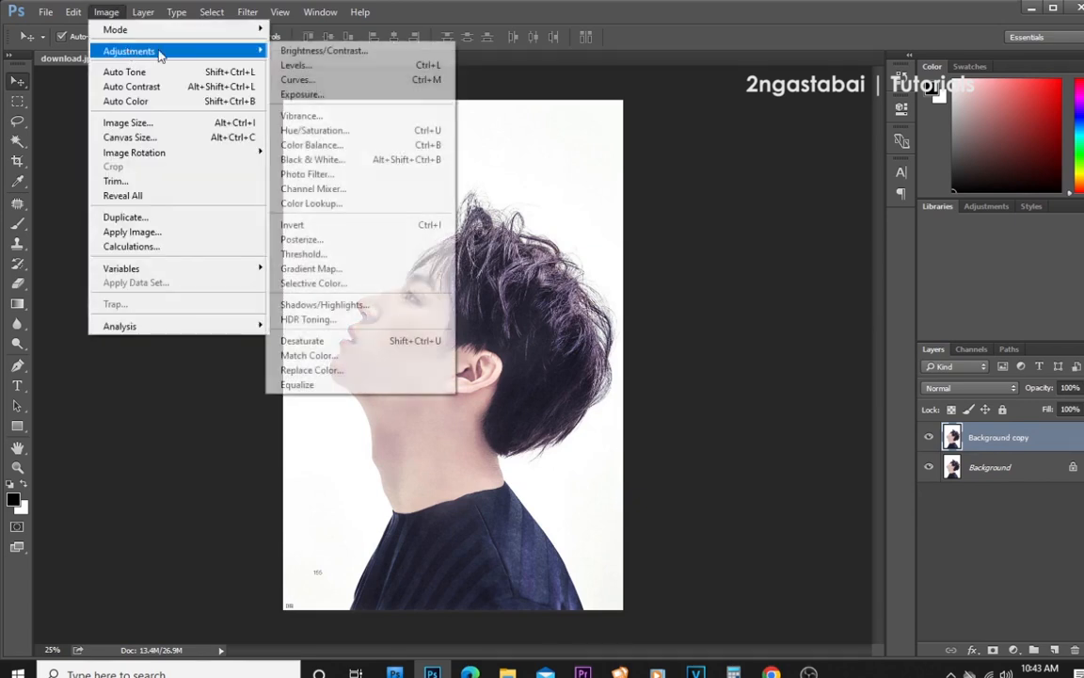
left_click(355, 258)
left_click_drag(763, 323, 856, 320)
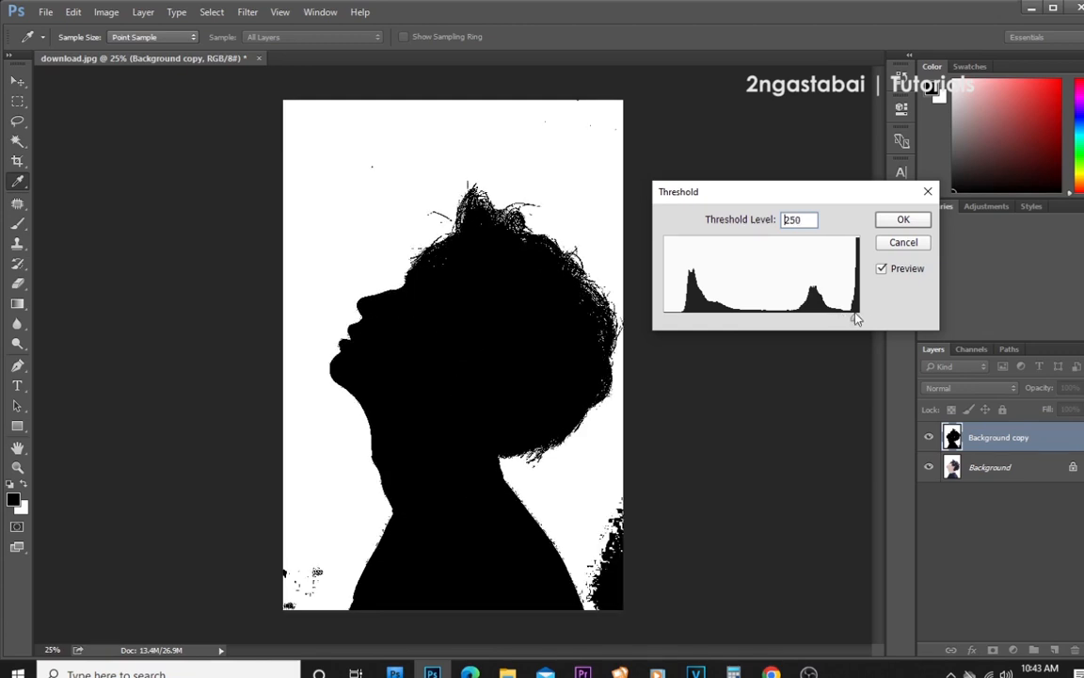
left_click(899, 219)
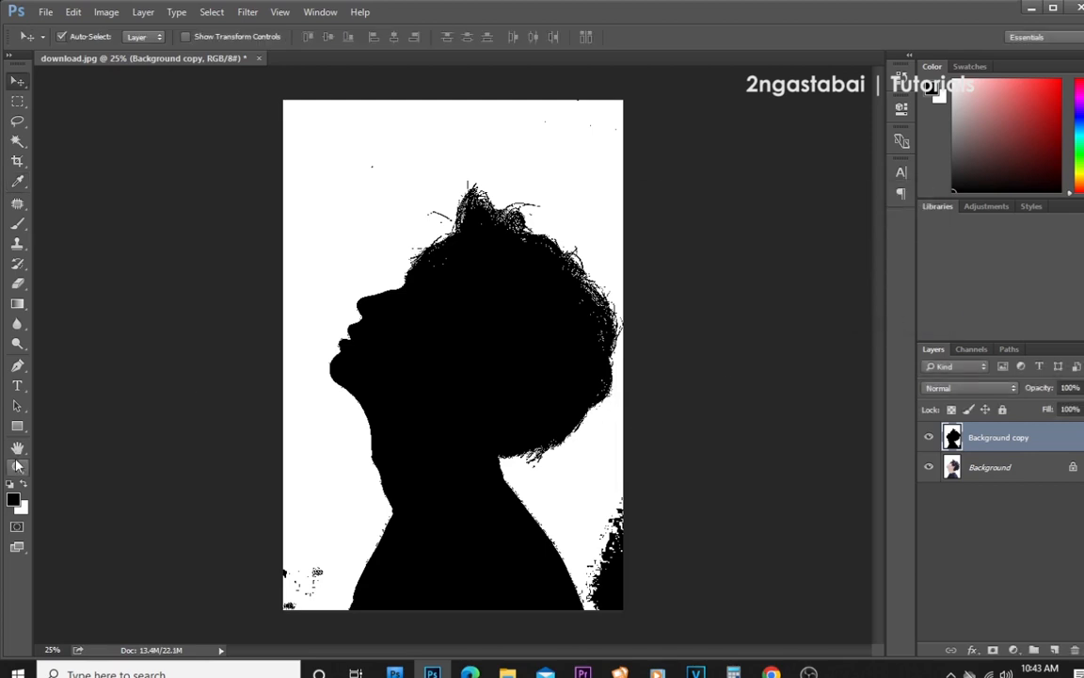
- Erase the stray black specks around the silhouette in both lower corners and across the upper background
key("e")
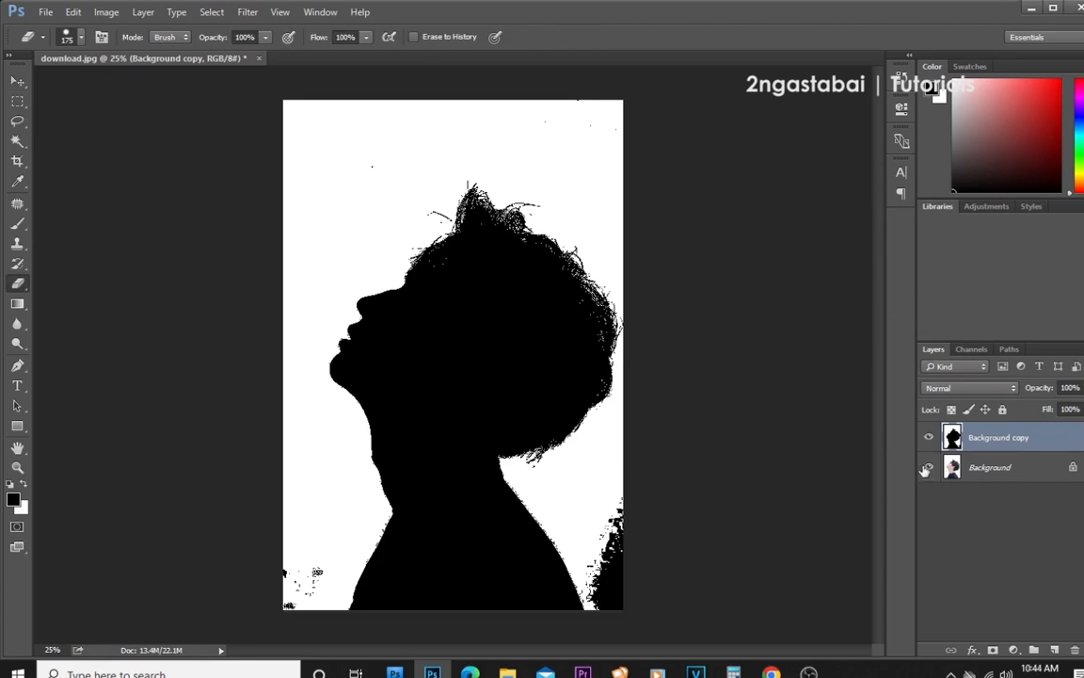
mouse_move(629, 509)
left_mouse_down()
mouse_move(617, 595)
mouse_move(605, 542)
mouse_move(600, 553)
mouse_move(610, 603)
mouse_move(595, 586)
mouse_move(594, 555)
left_mouse_up()
mouse_move(309, 517)
left_mouse_down()
mouse_move(317, 571)
mouse_move(290, 603)
mouse_move(287, 547)
left_mouse_up()
mouse_move(342, 190)
left_mouse_down()
mouse_move(418, 135)
mouse_move(614, 111)
mouse_move(566, 114)
mouse_move(598, 122)
mouse_move(613, 146)
mouse_move(569, 170)
mouse_move(519, 130)
mouse_move(281, 105)
mouse_move(578, 127)
mouse_move(595, 162)
mouse_move(582, 168)
mouse_move(616, 178)
left_mouse_up()
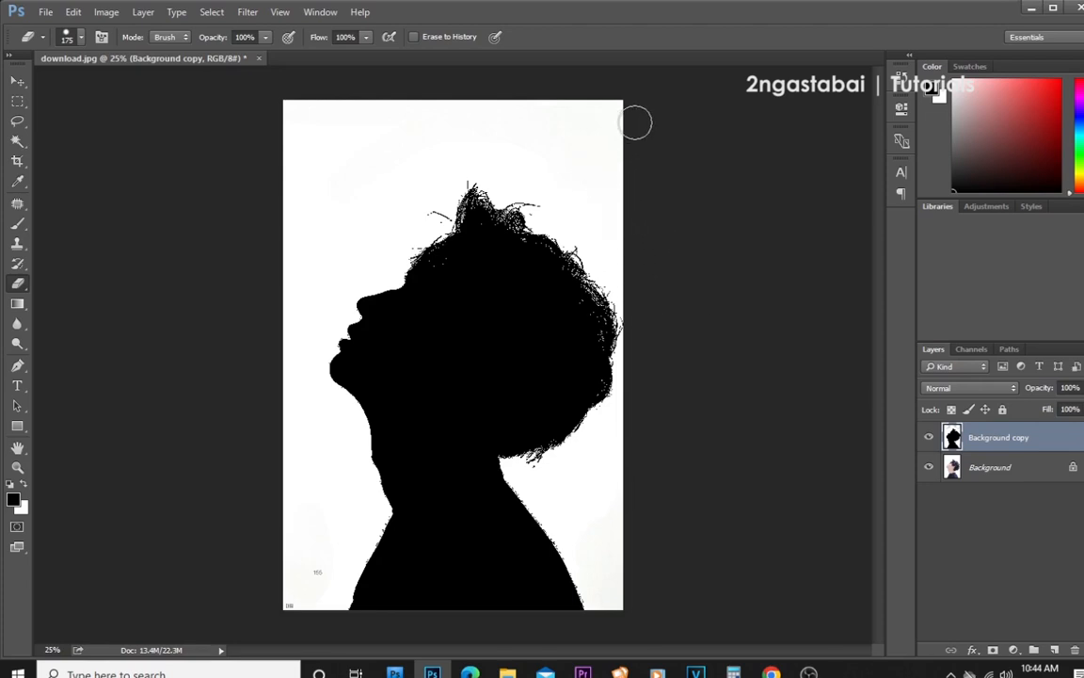
- Select the black silhouette on the Background copy layer with the Magic Wand and copy it to a new layer
left_click(979, 469)
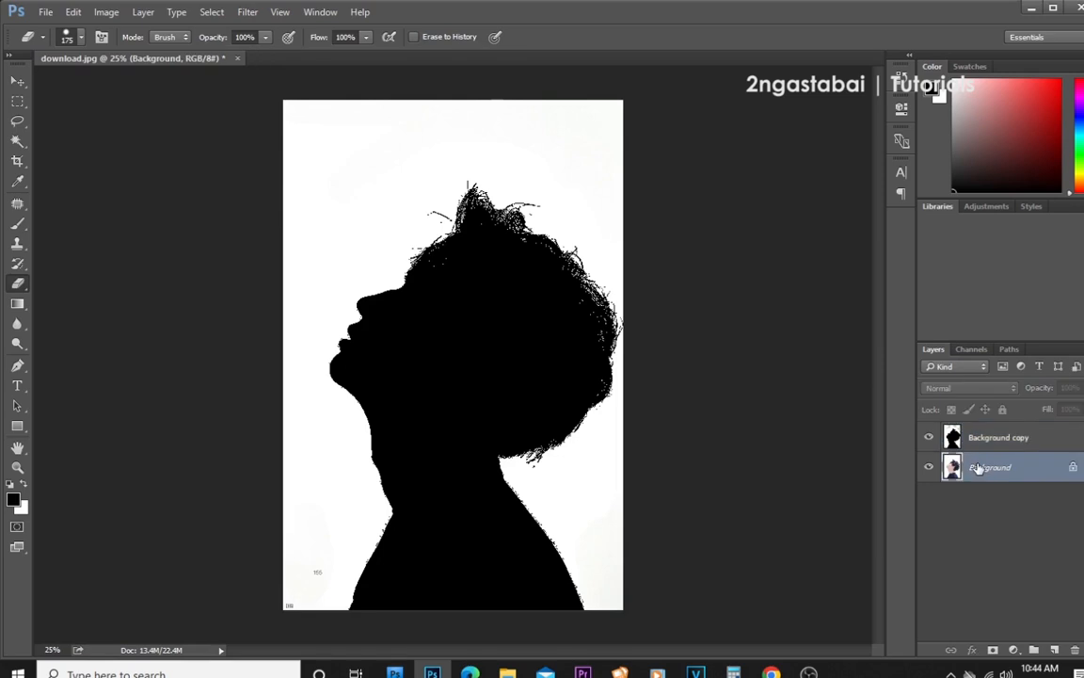
left_click(993, 449)
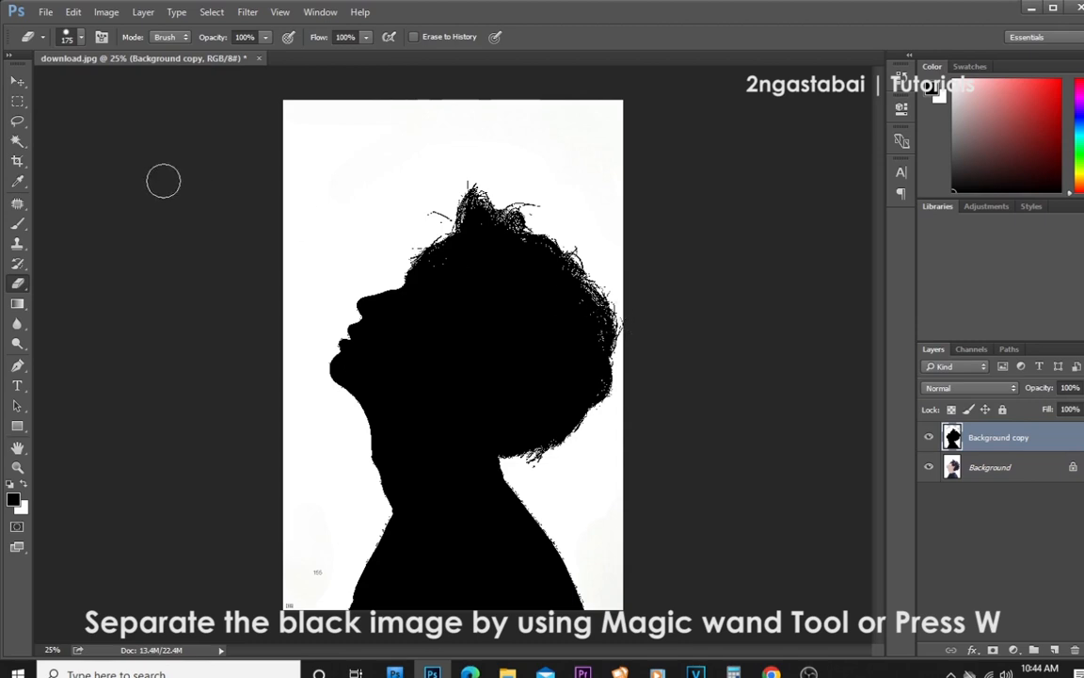
left_click(19, 140)
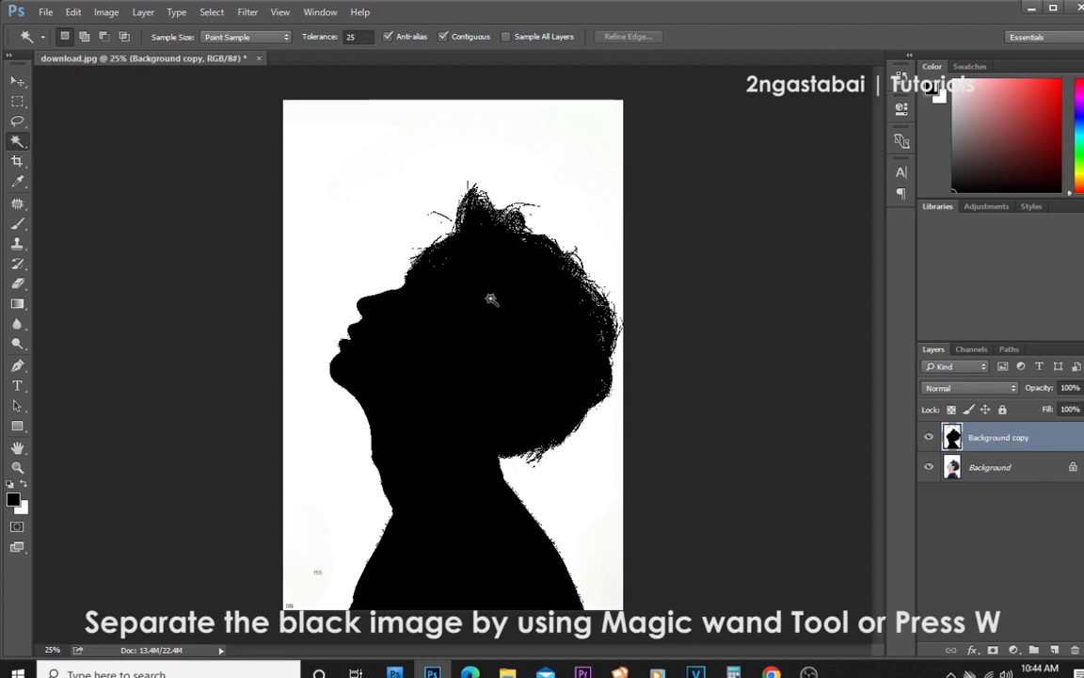
left_click(491, 300)
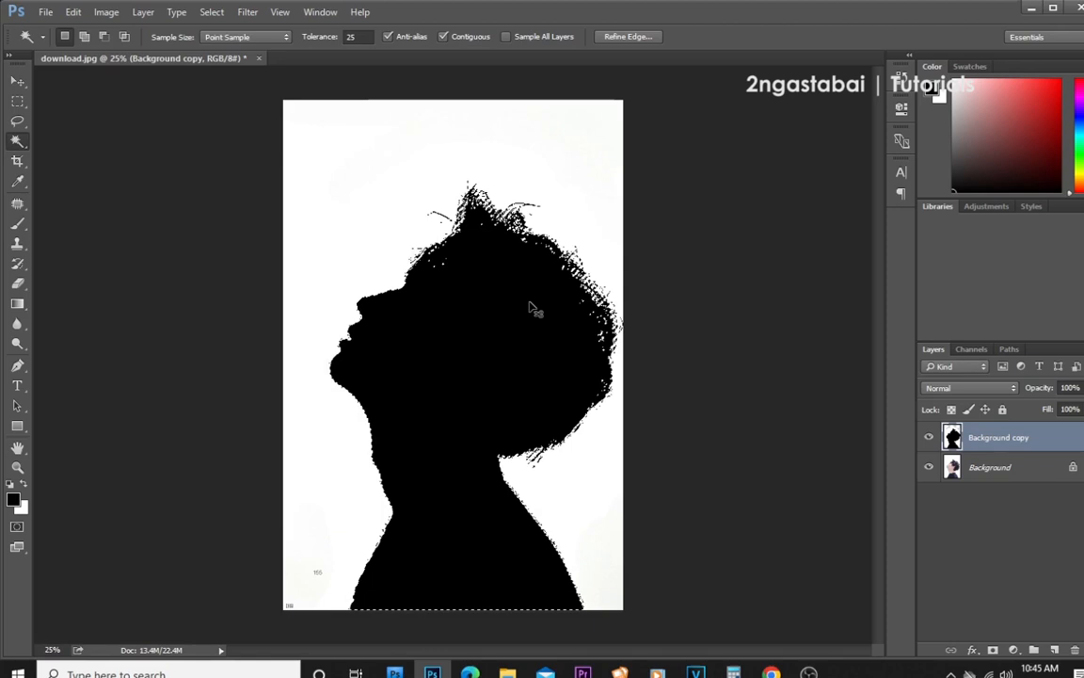
key("ctrl+j")
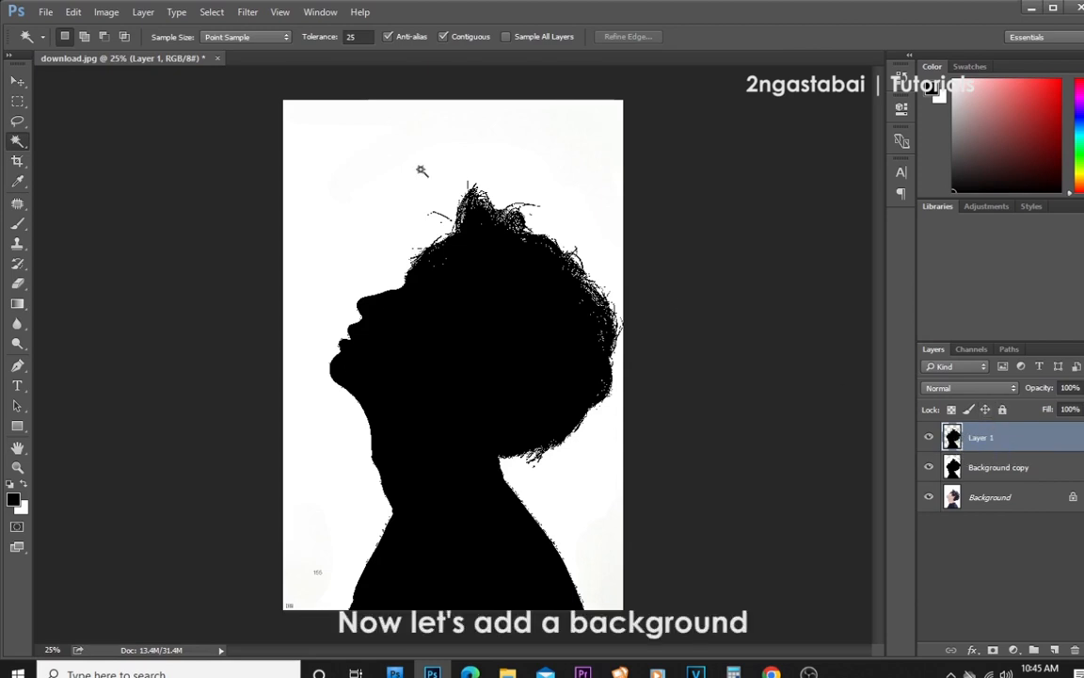
- Open the seoul-city-sun-sunset image as a separate document
left_click(17, 81)
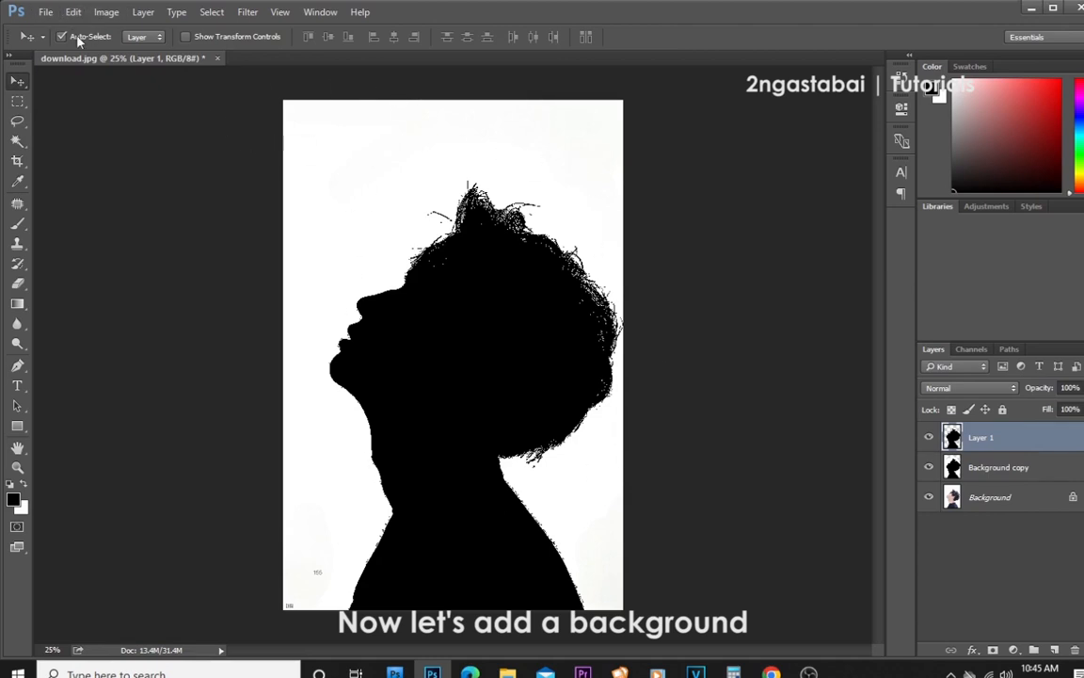
left_click(47, 13)
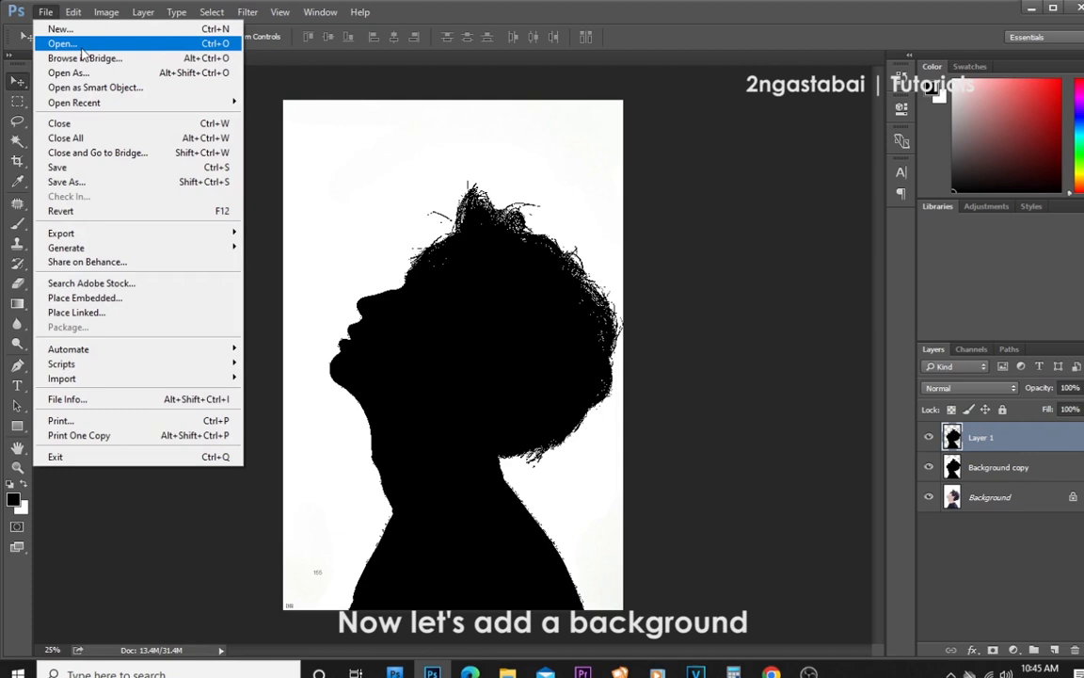
left_click(81, 49)
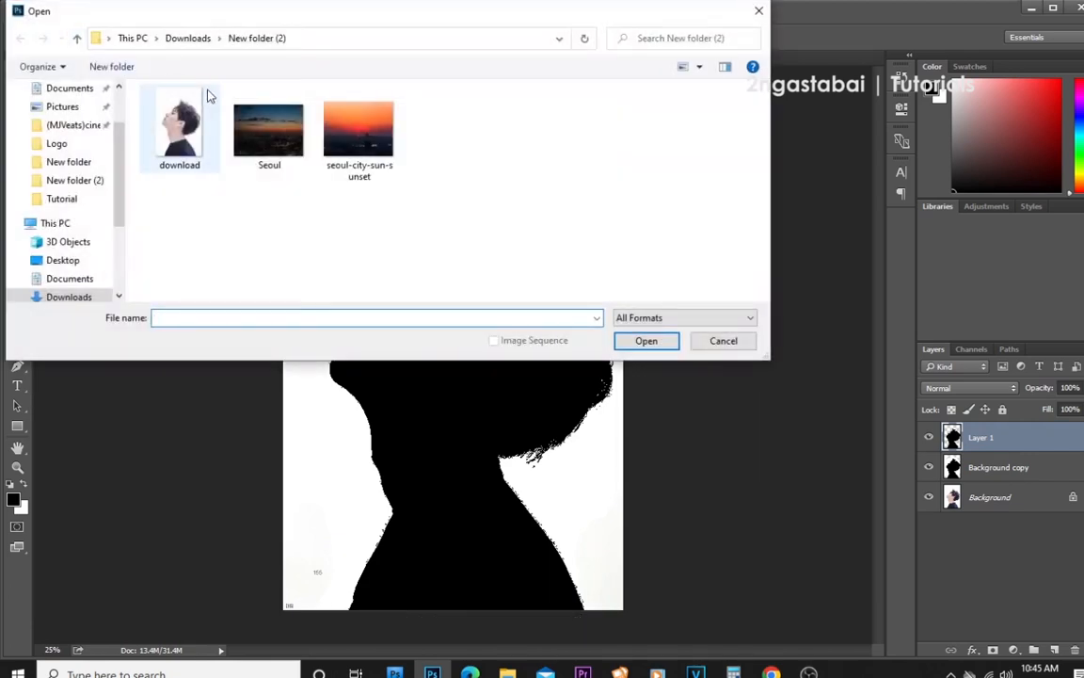
left_click(341, 136)
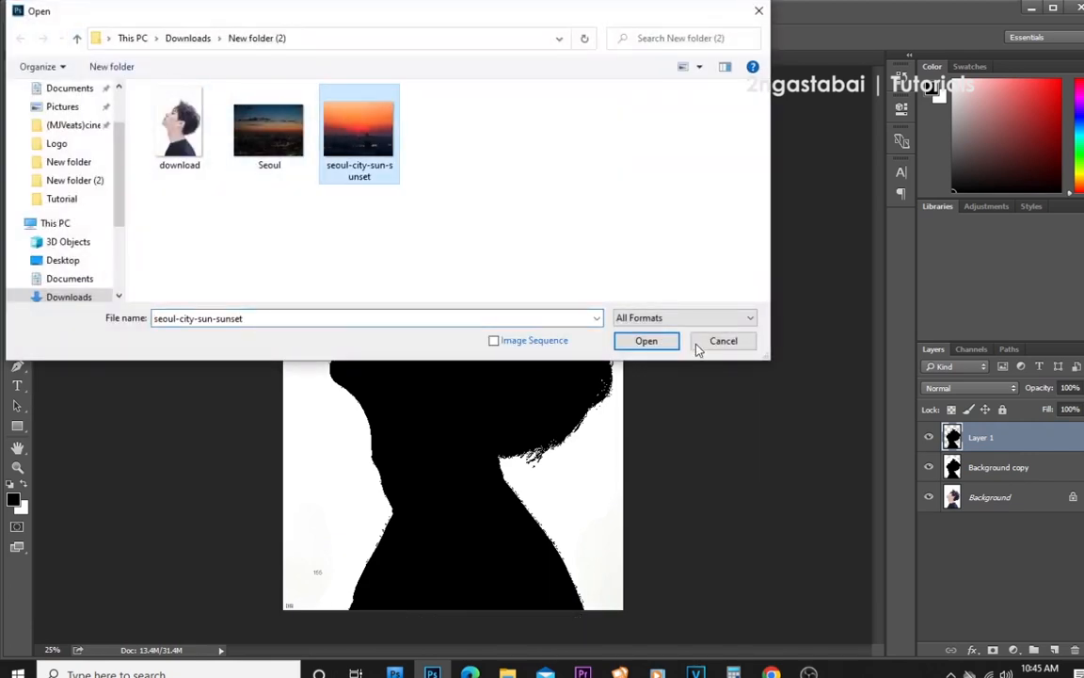
left_click(646, 341)
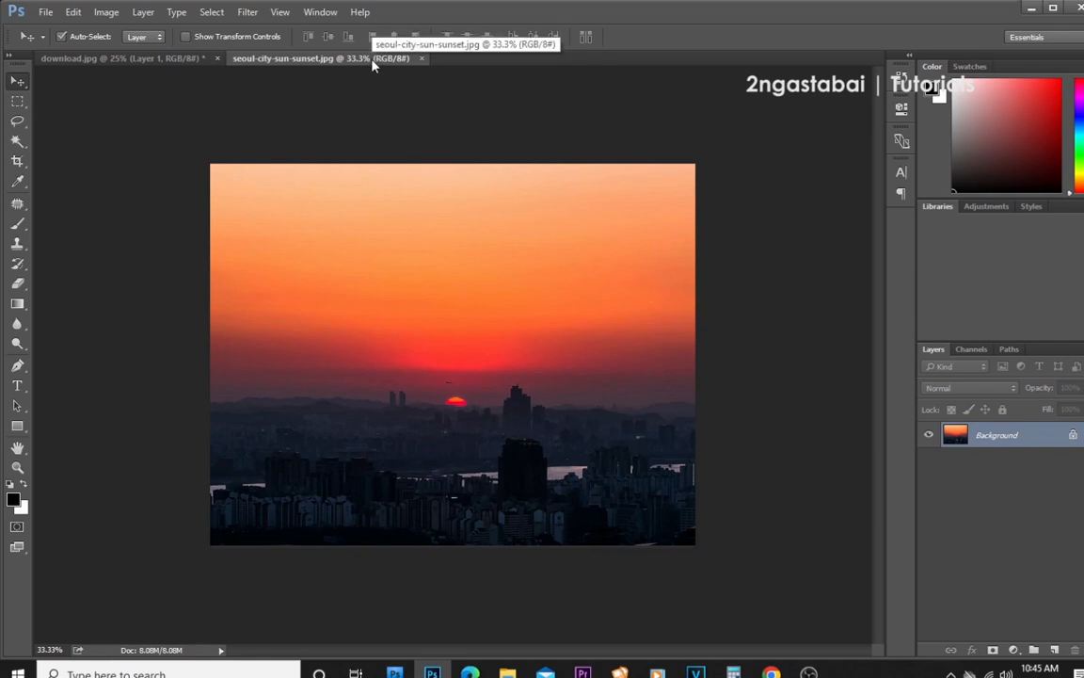
- Float the sunset document, copy its image into the portrait document as a new layer, and close the sunset document
left_click_drag(373, 60, 561, 133)
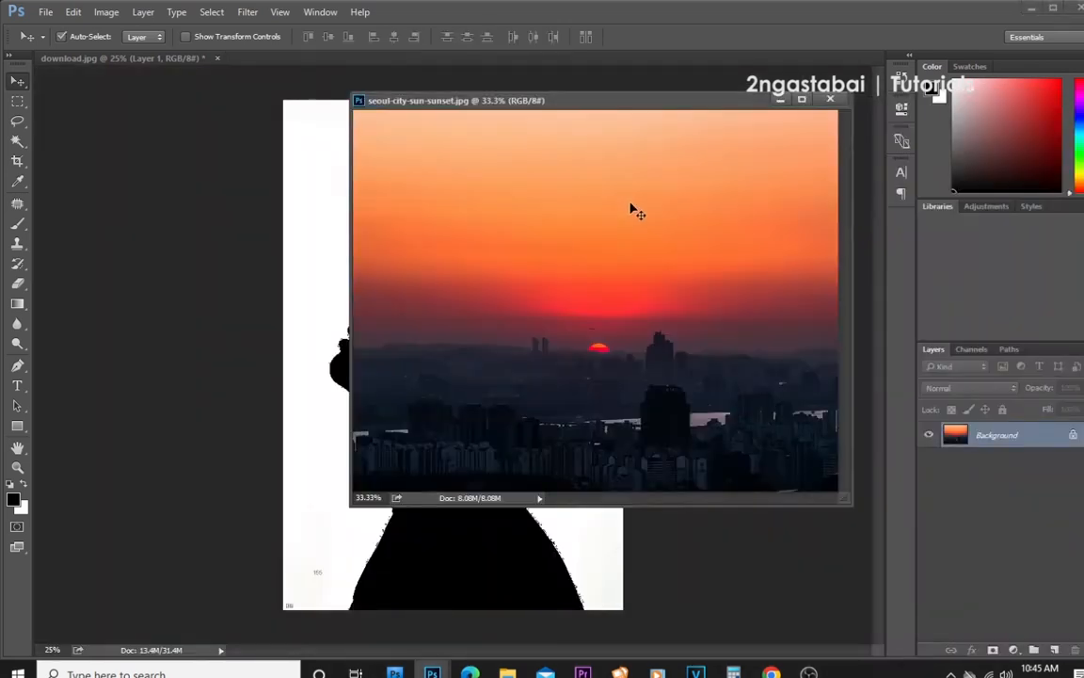
left_click_drag(623, 103, 552, 107)
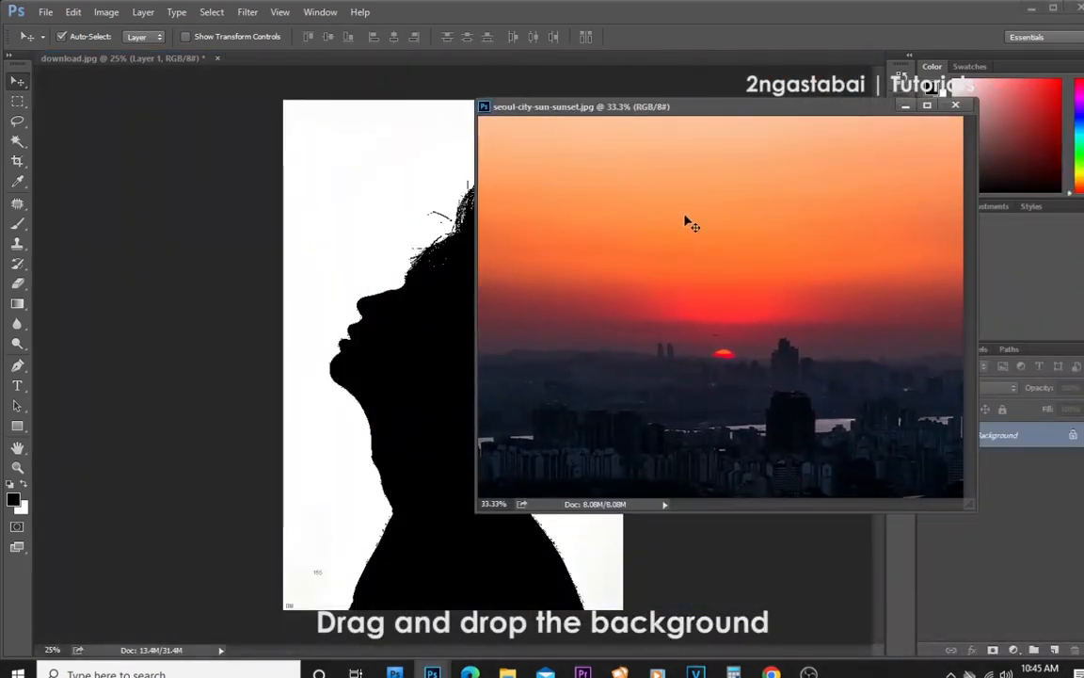
left_click_drag(705, 215, 411, 187)
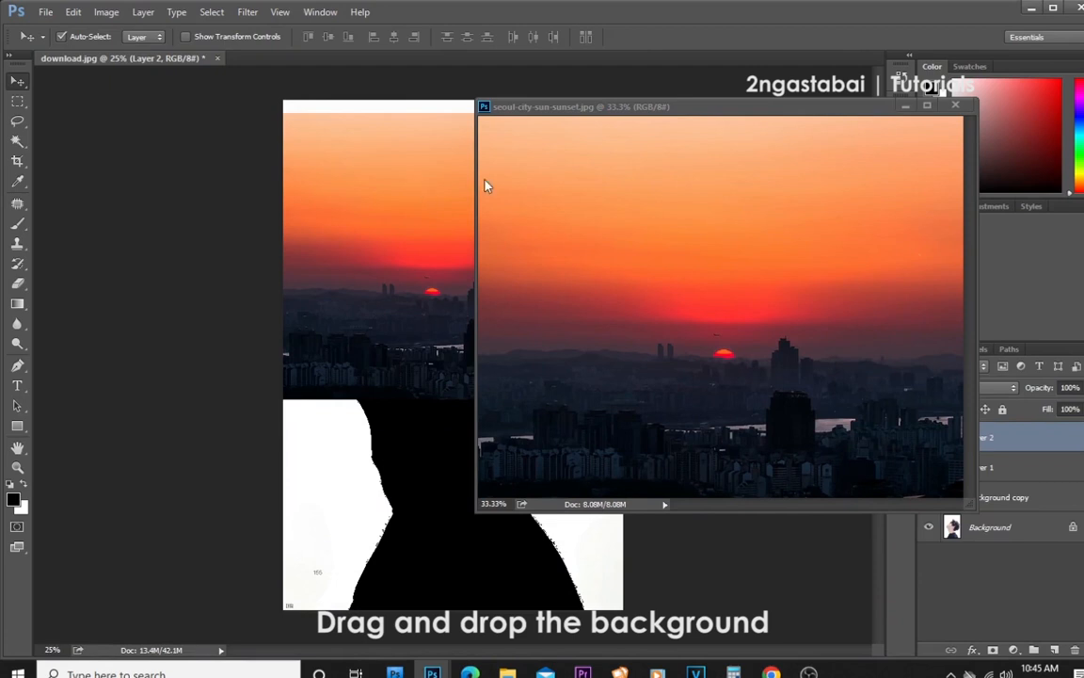
left_click(955, 106)
- Align the sunset layer with the canvas's upper edge and enlarge it proportionally with Free Transform to cover the whole canvas
left_click_drag(571, 215, 607, 199)
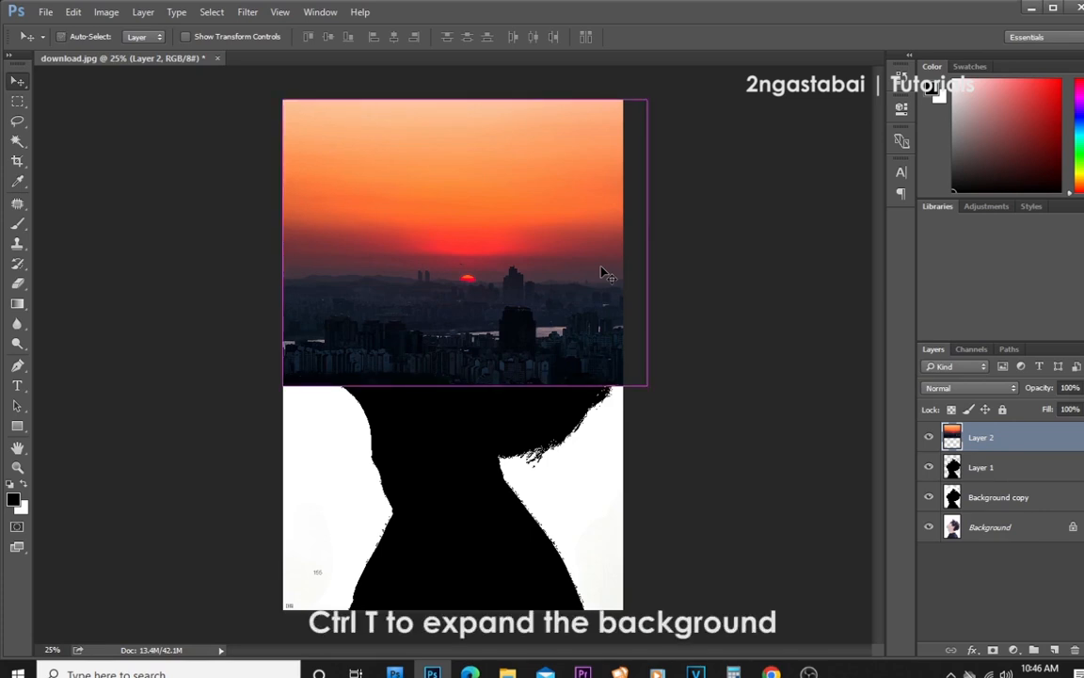
key("ctrl+t")
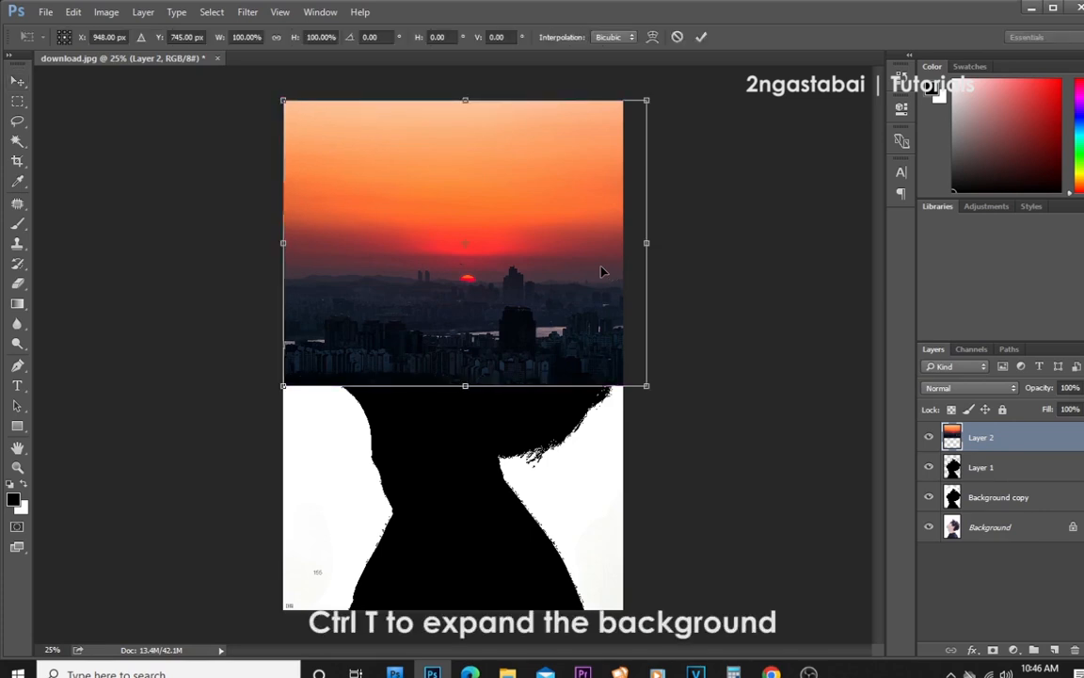
key("Return")
key("ctrl+t")
left_click_drag(648, 386, 793, 468)
left_click_drag(709, 438, 655, 437)
left_click_drag(718, 480, 815, 562)
left_click_drag(770, 513, 701, 511)
left_click_drag(747, 562, 801, 602)
left_click_drag(767, 565, 746, 557)
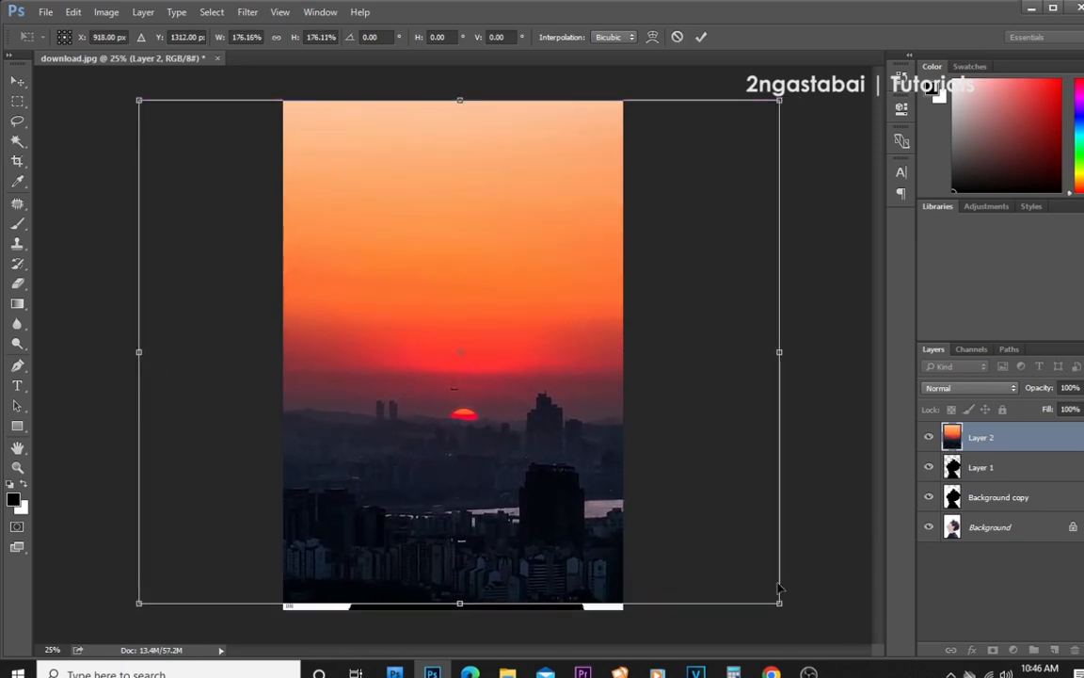
left_click_drag(780, 601, 793, 613)
left_click_drag(726, 563, 704, 555)
key("Return")
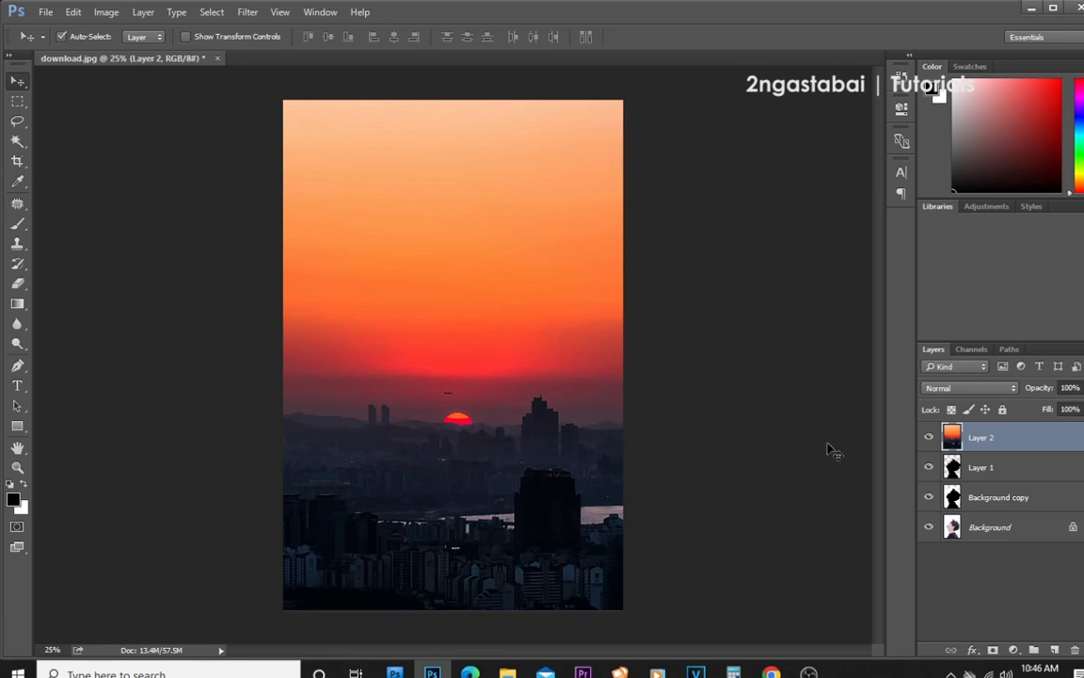
- Move the silhouette layer (Layer 1) above the sunset layer and check it by toggling its visibility
left_click(984, 469)
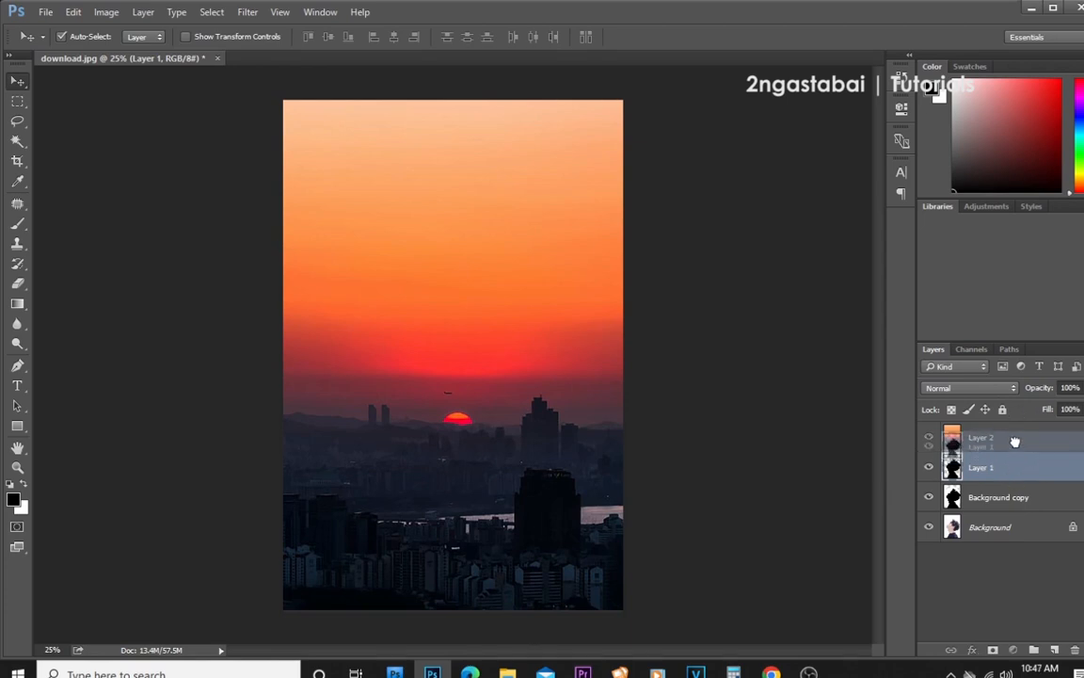
left_click(1013, 430, "shift")
left_click_drag(1013, 429, 1015, 433)
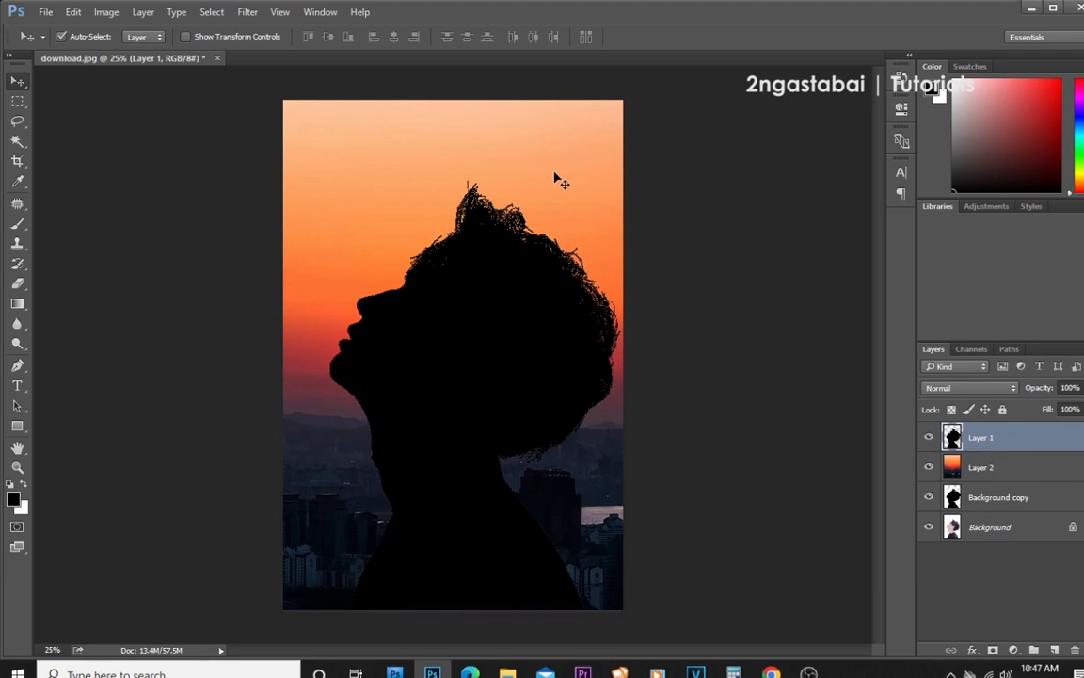
left_click(929, 436)
left_click(929, 437)
- Select the silhouette with the Magic Wand, then copy that area from the sunset layer (Layer 2) and paste it as a new layer
left_click(22, 145)
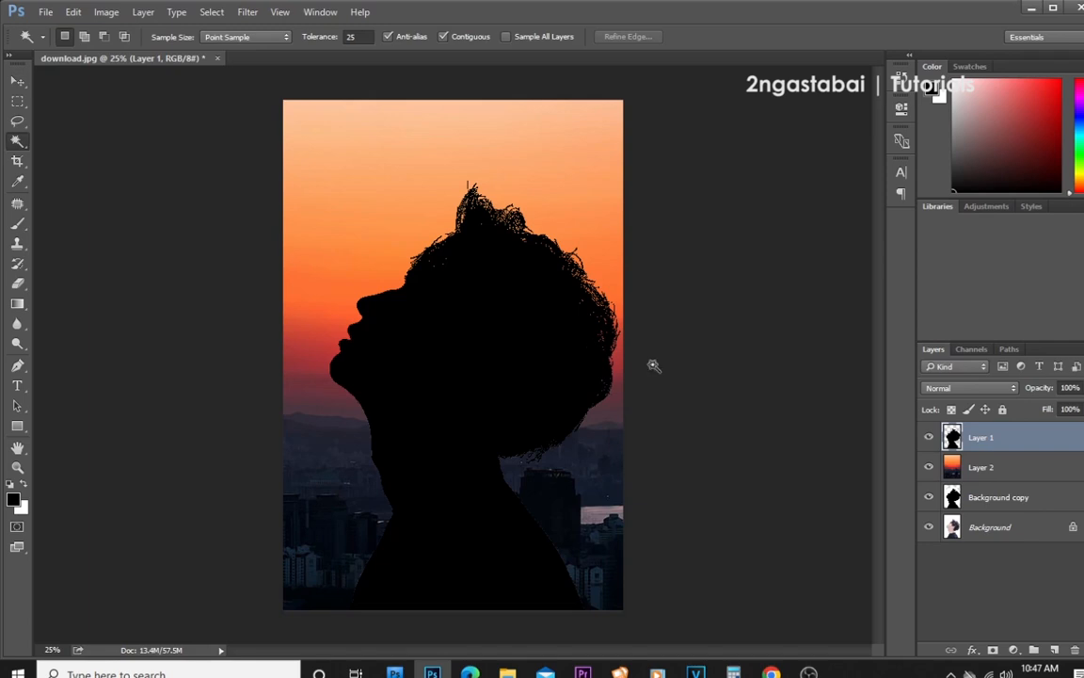
left_click(528, 335)
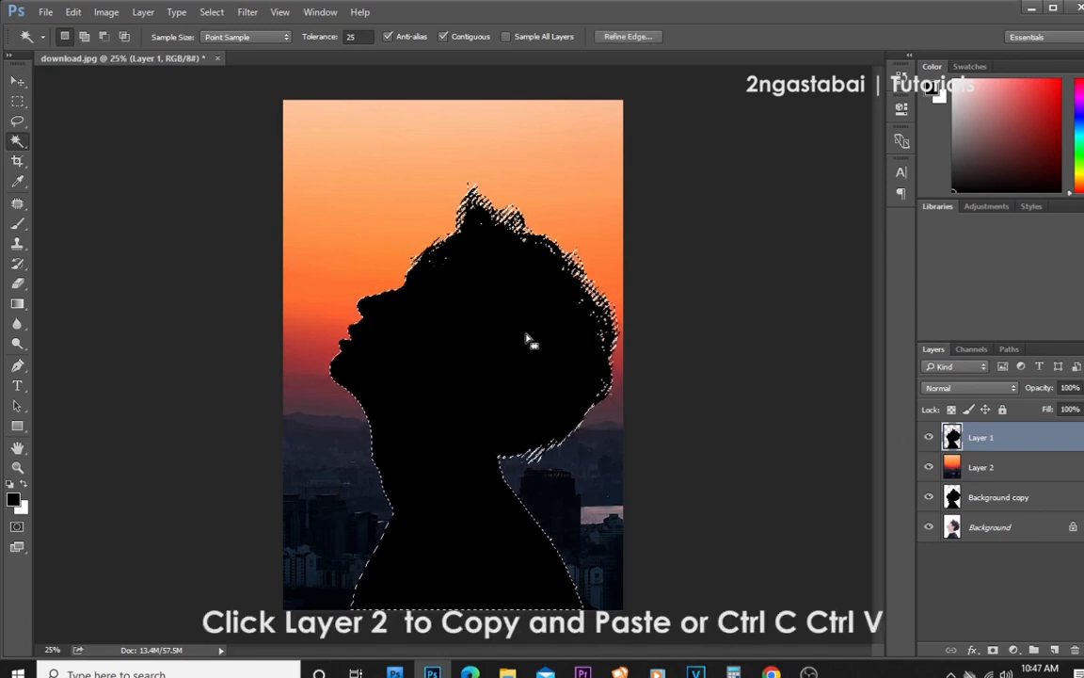
left_click(978, 470)
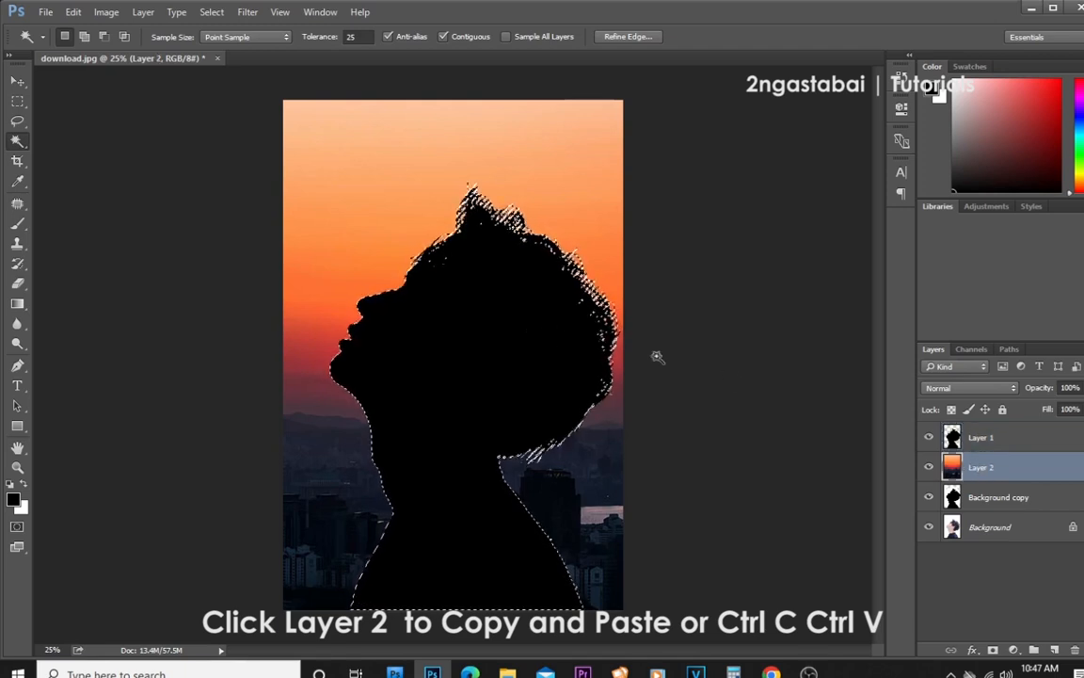
left_click(979, 438)
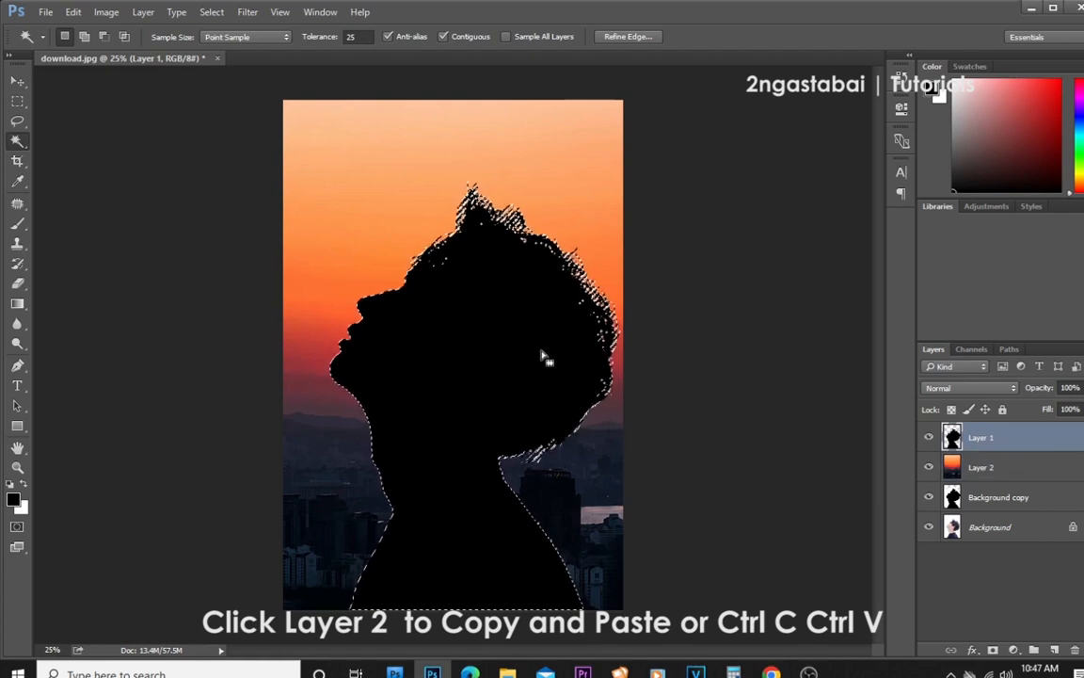
left_click(970, 467)
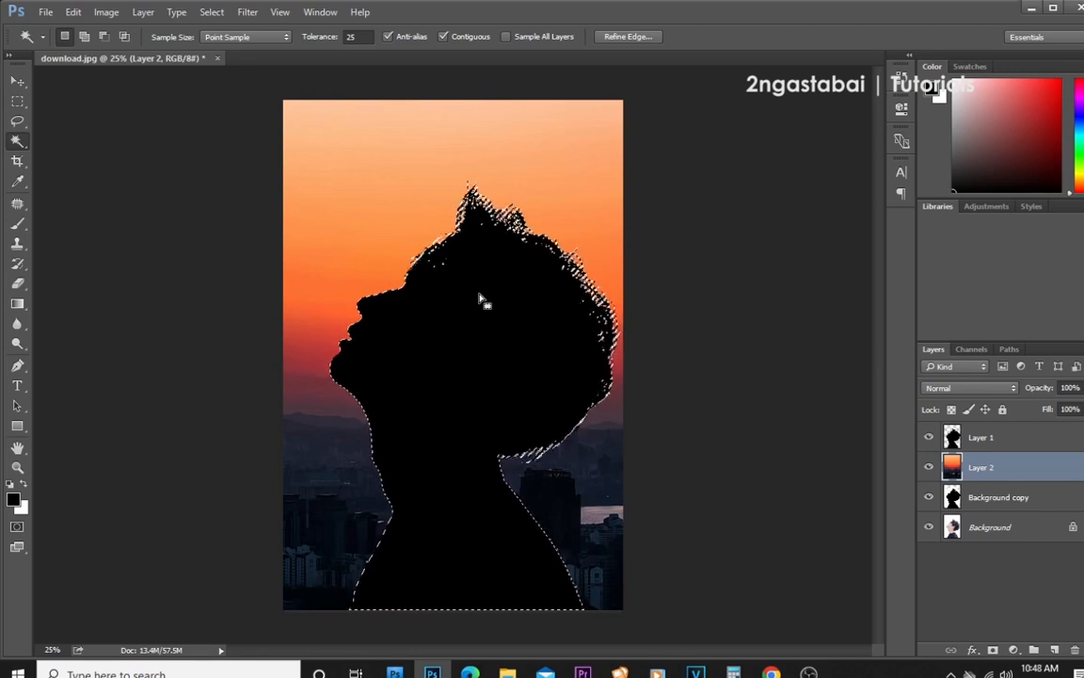
key("ctrl+c")
key("ctrl+v")
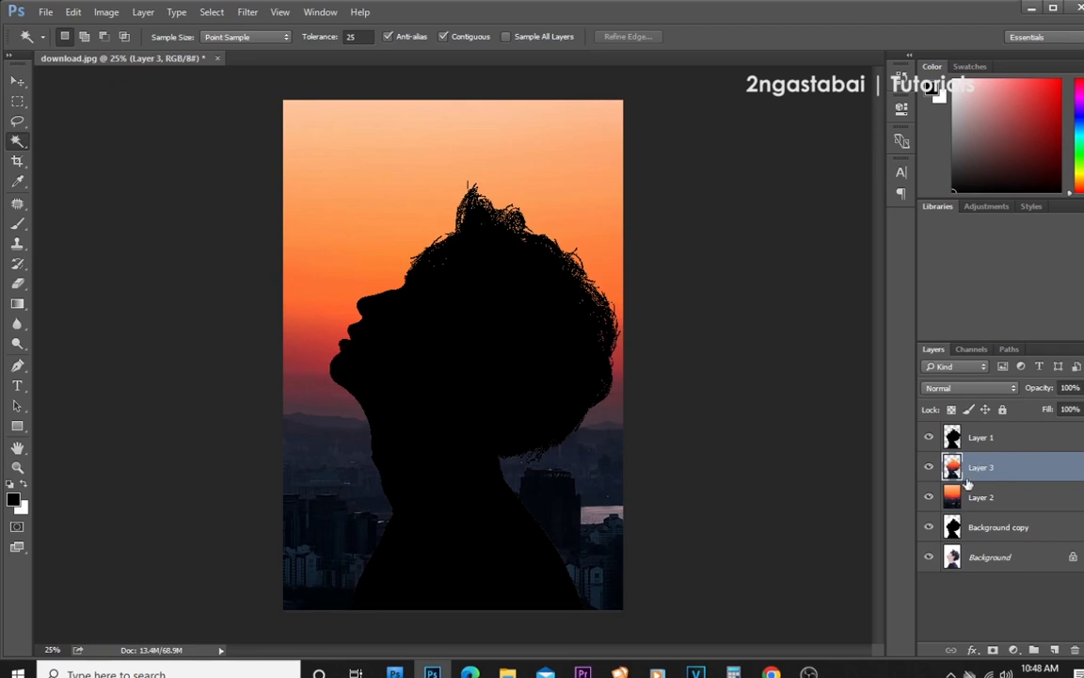
- Toggle the black silhouette layer's visibility to check the image beneath it, and select the pasted cutout layer (Layer 3)
left_click(930, 439)
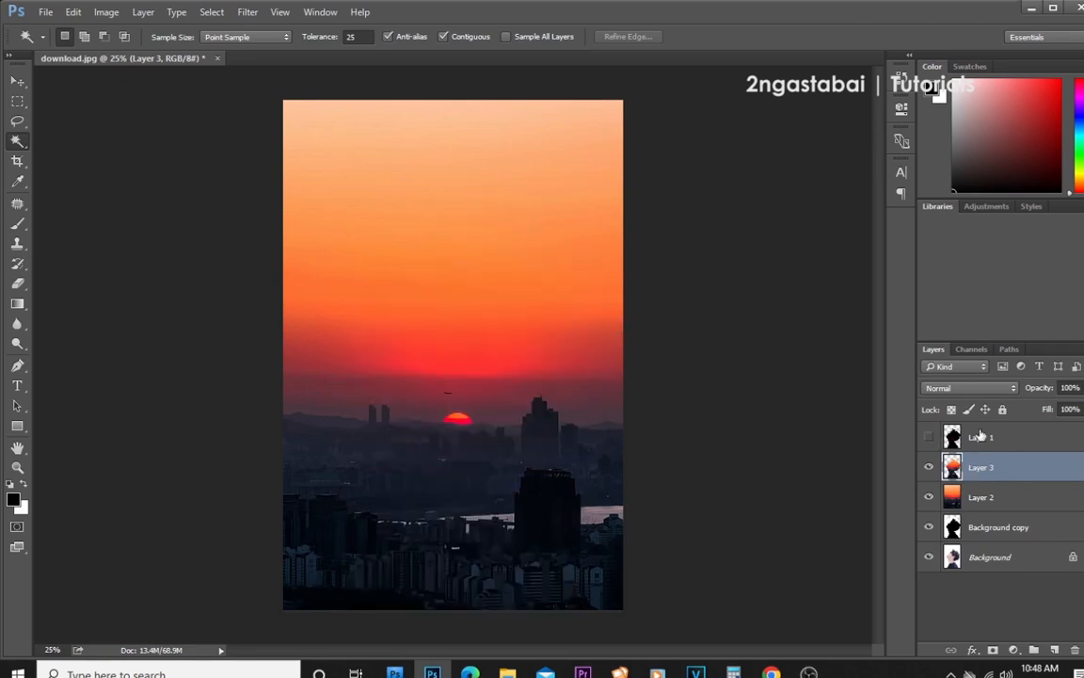
left_click(933, 439)
left_click(930, 438)
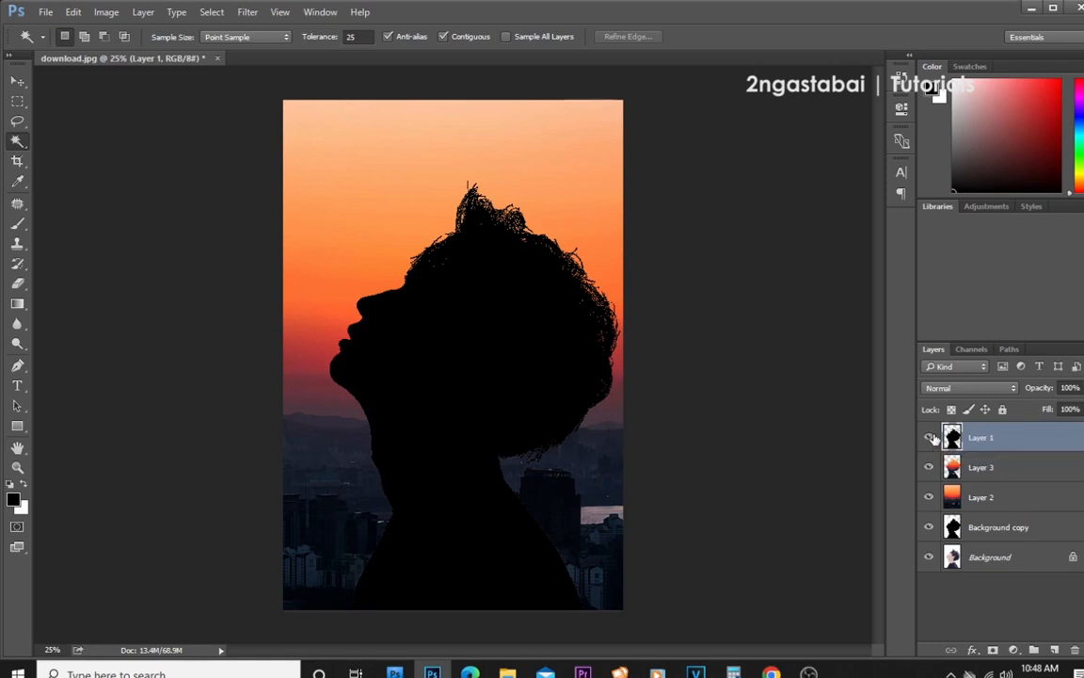
left_click(1000, 468)
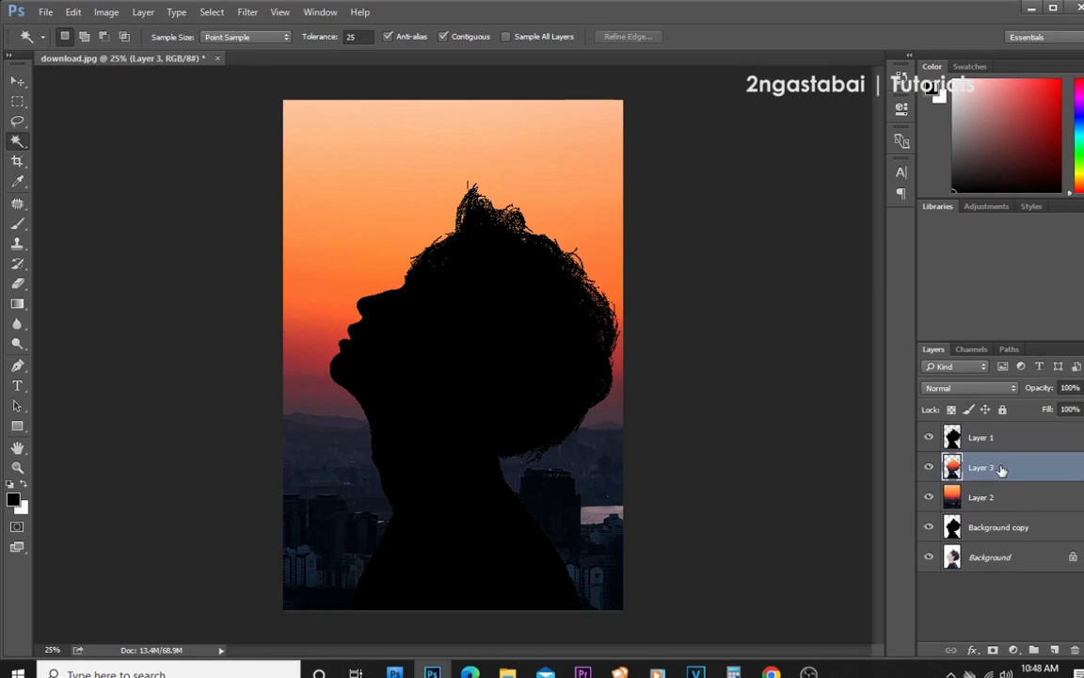
- Move the sunset cutout layer (Layer 3) above the black silhouette layer (Layer 1) and add an empty layer between them
left_click_drag(1002, 468, 994, 433)
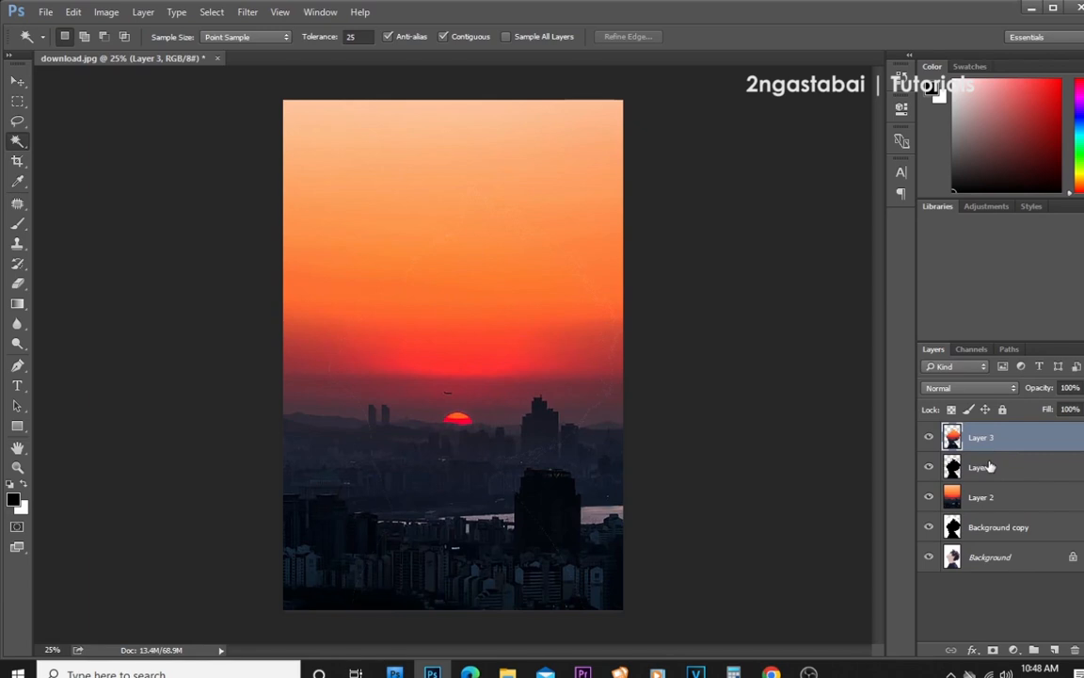
left_click(988, 467)
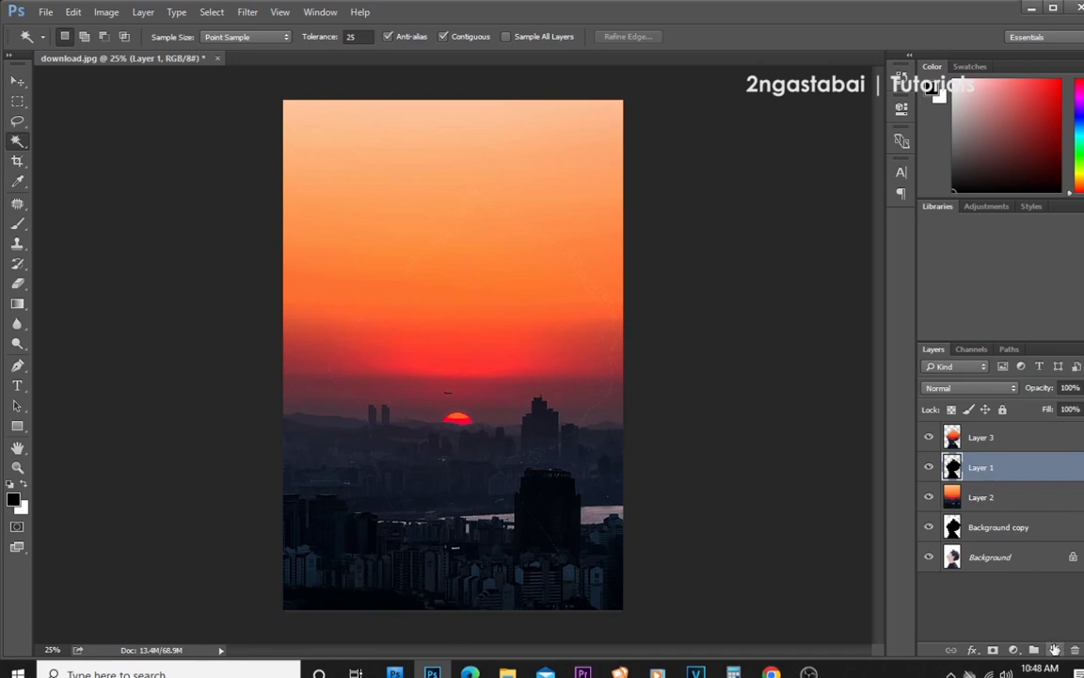
left_click(1054, 650)
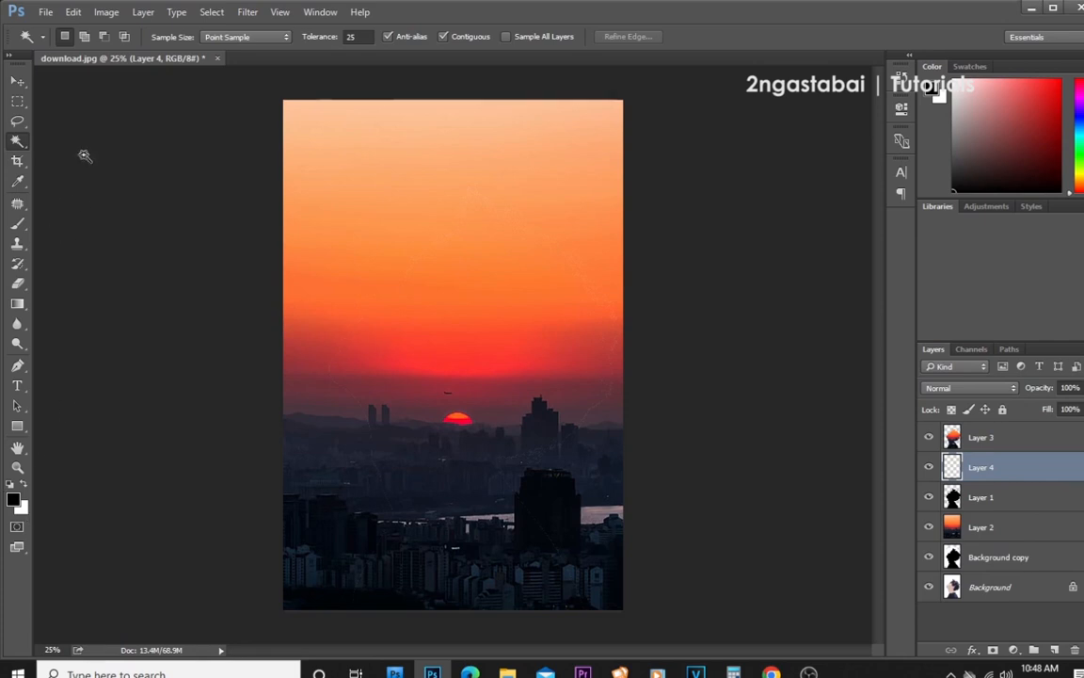
- Set the background color to dark gray 2a2a2a and fill the empty layer (Layer 4) with it
left_click(18, 81)
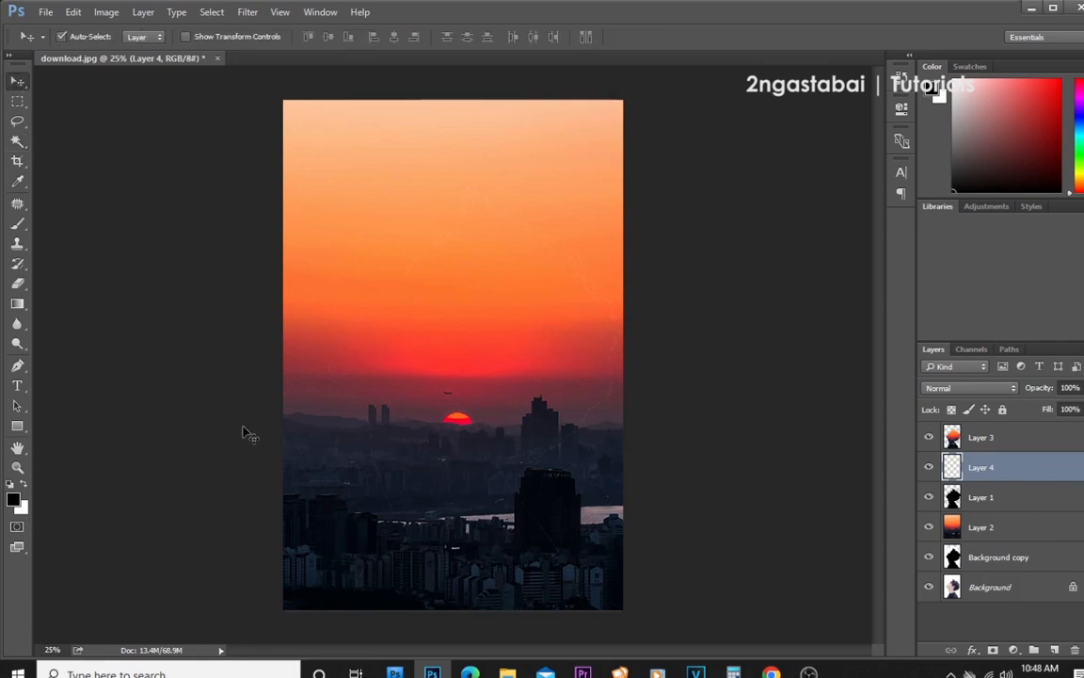
left_click(22, 508)
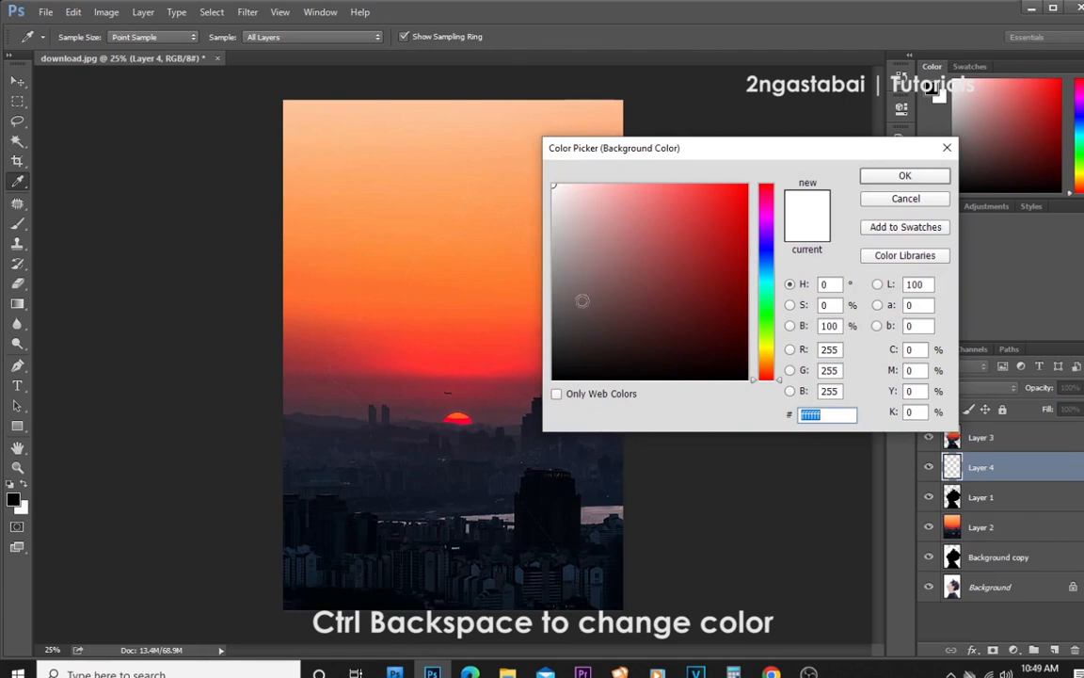
left_click(555, 337)
left_click_drag(555, 337, 549, 348)
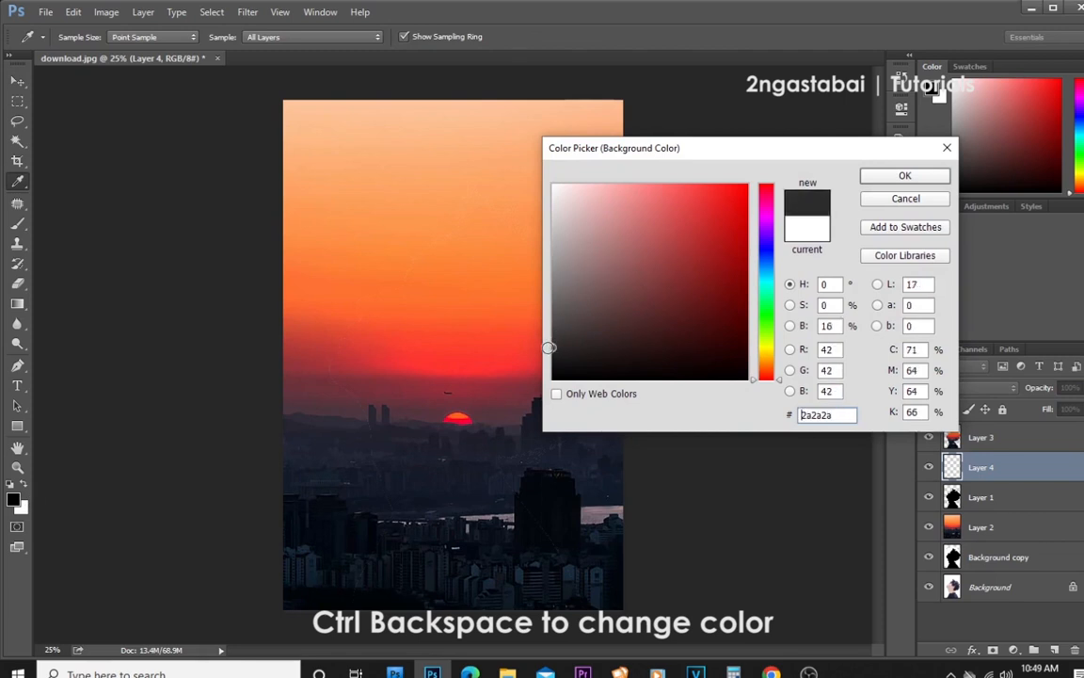
left_click(905, 175)
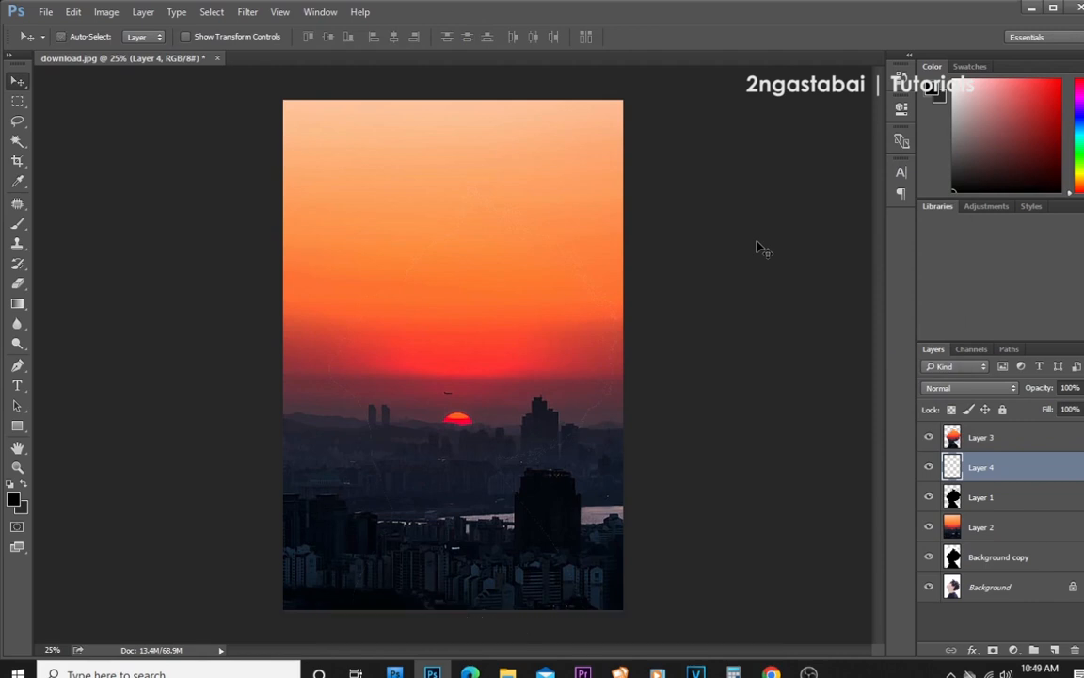
key("ctrl+BackSpace")
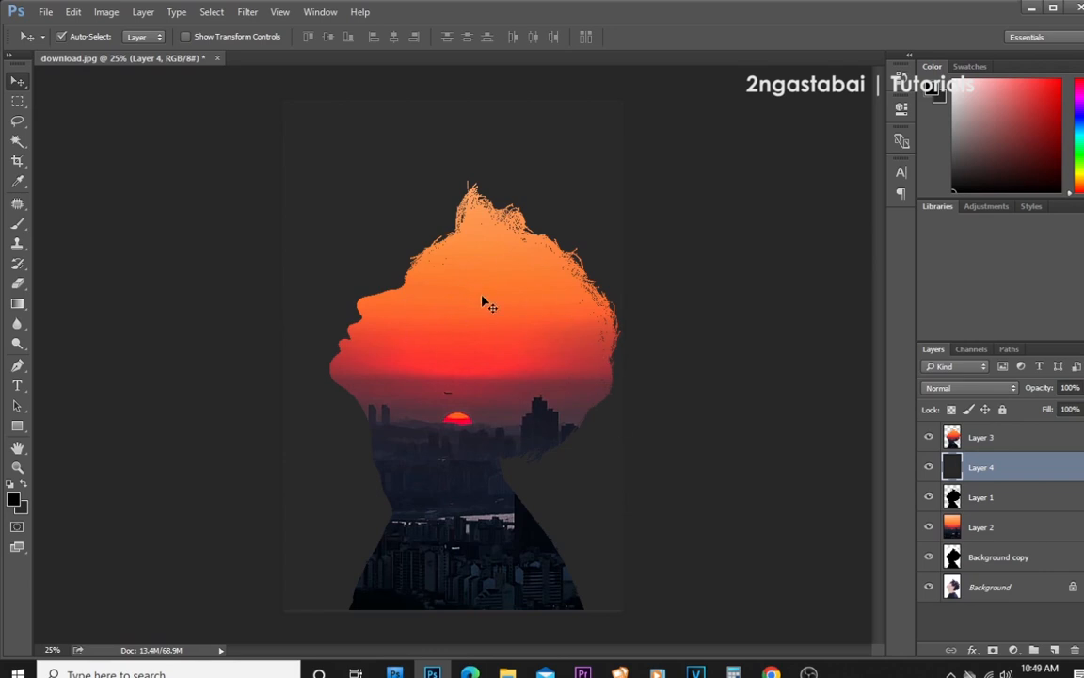
- Toggle the dark gray layer's visibility to check the fill, then hide the sunset cutout (Layer 3) and the gray layer (Layer 4)
left_click(929, 469)
left_click(929, 469)
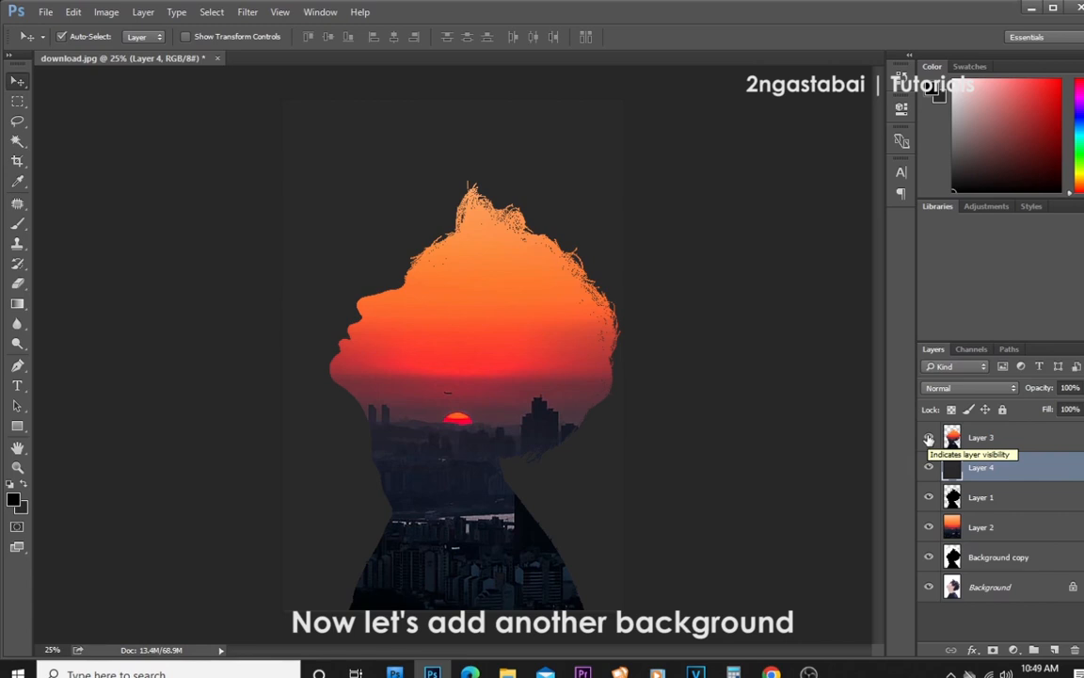
left_click(929, 438)
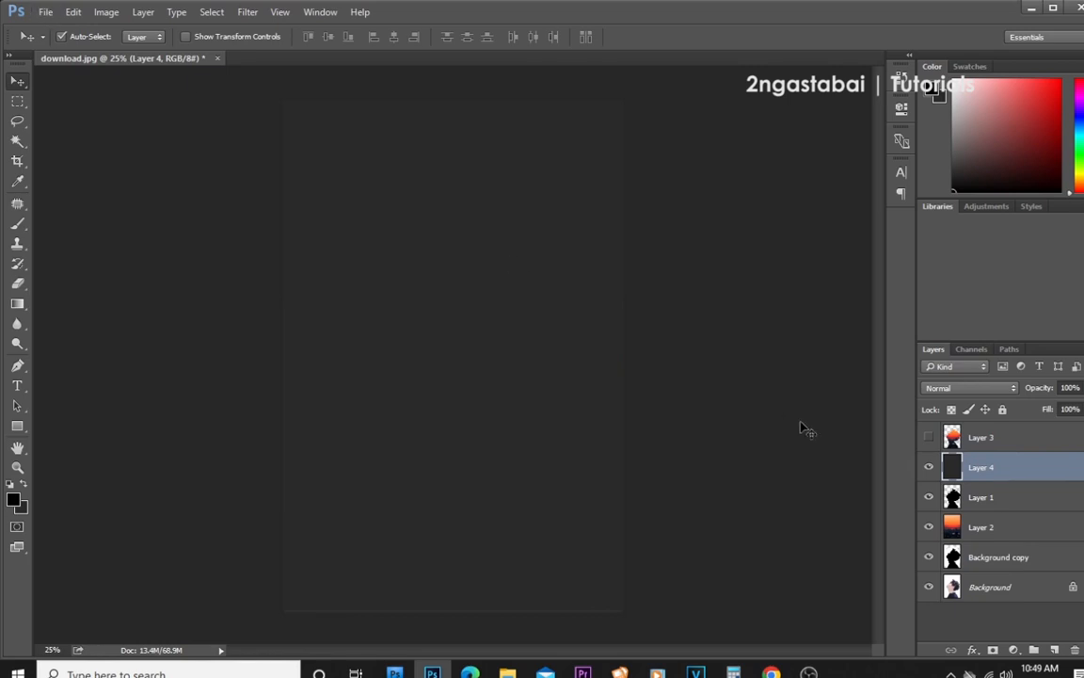
left_click(929, 467)
- Open the Seoul image from New folder (2), bring it into the portrait document as a new layer, and close its own window
left_click(45, 11)
left_click(61, 43)
left_click(300, 132)
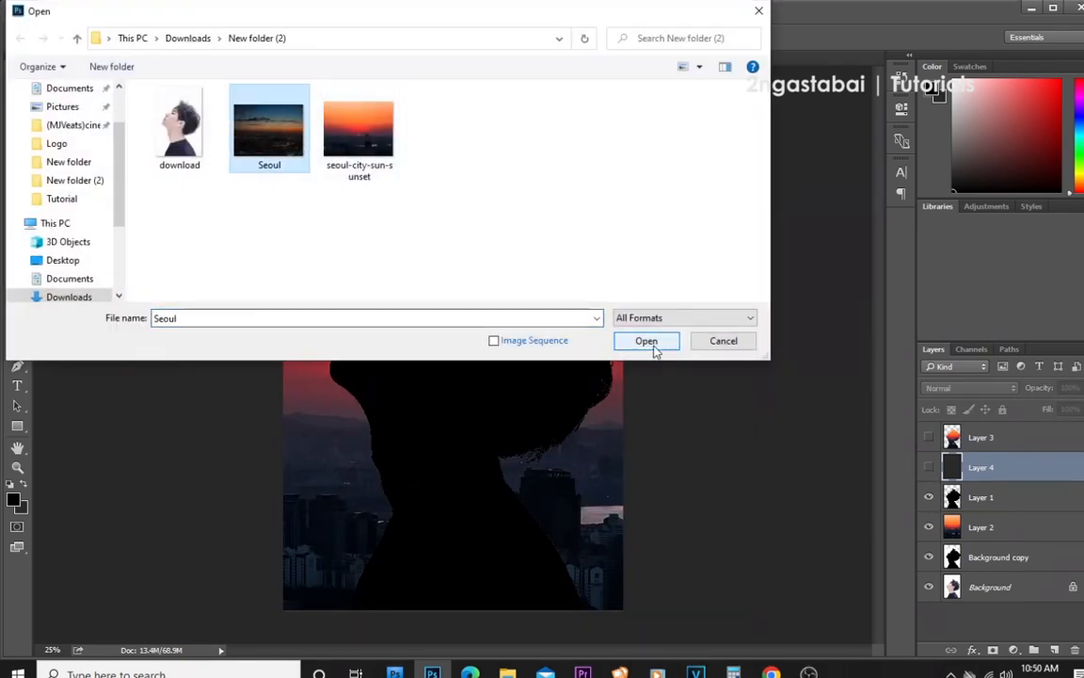
left_click(651, 343)
left_click_drag(292, 58, 513, 125)
left_click_drag(713, 279, 361, 203)
left_click(966, 125)
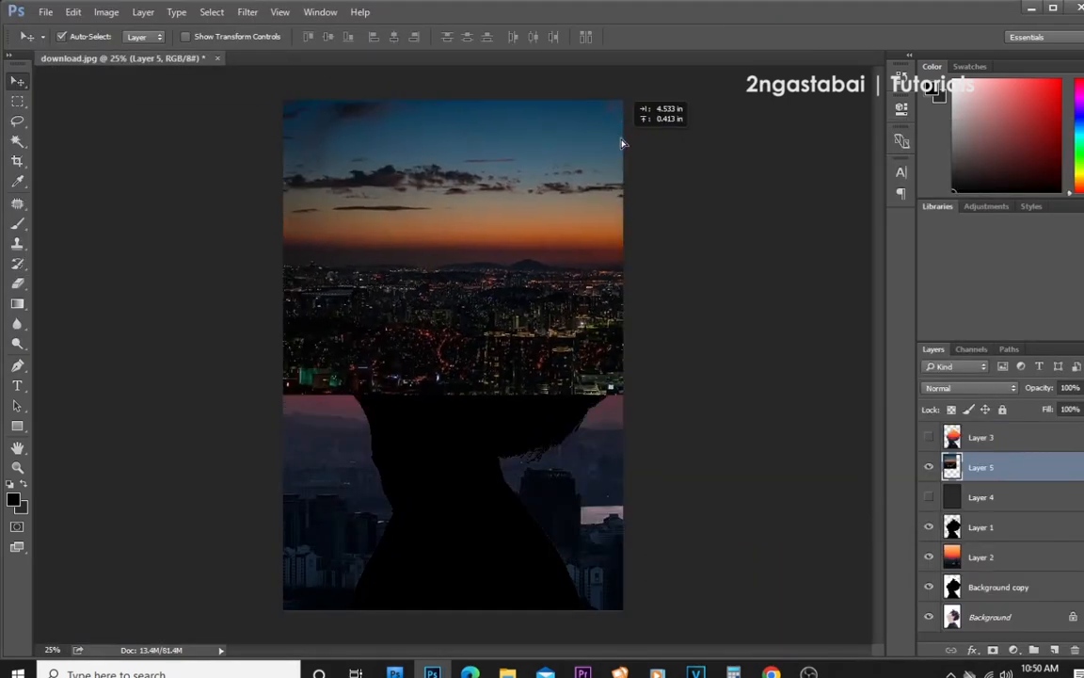
- Enlarge the Seoul night layer (Layer 5) with Free Transform so that it covers the whole canvas
key("ctrl+t")
left_click_drag(690, 416, 683, 510)
key("Return")
- Select the silhouette shape from Layer 1 and copy that area of the Seoul night layer (Layer 5) to a new layer
left_click(979, 527)
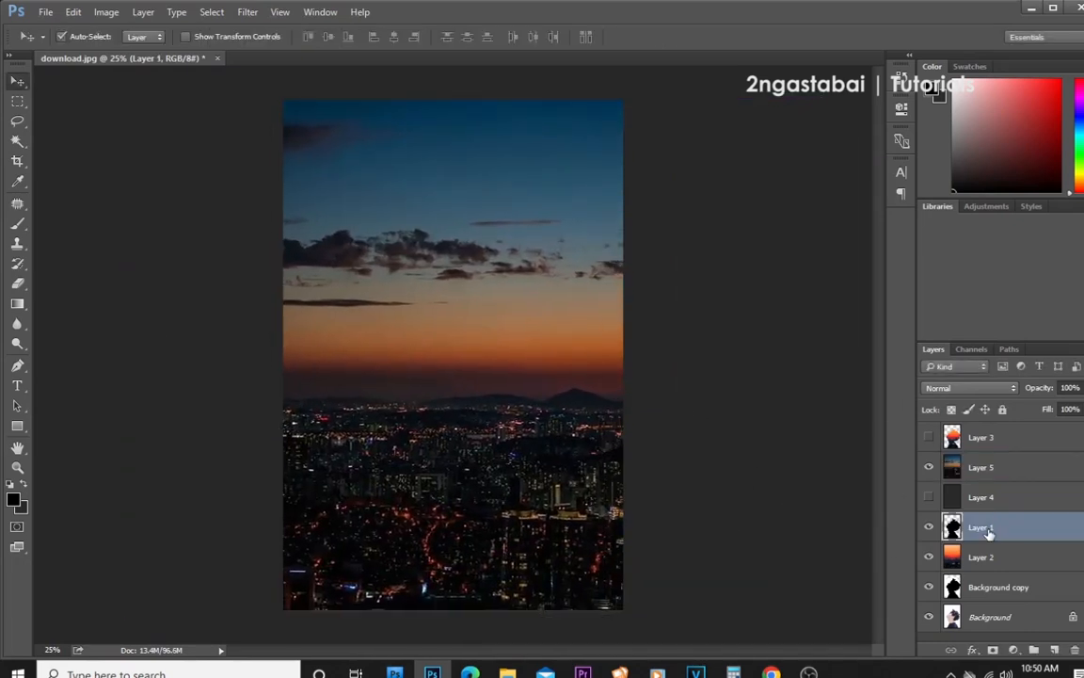
key("w")
left_click(952, 527, "ctrl")
left_click(986, 468)
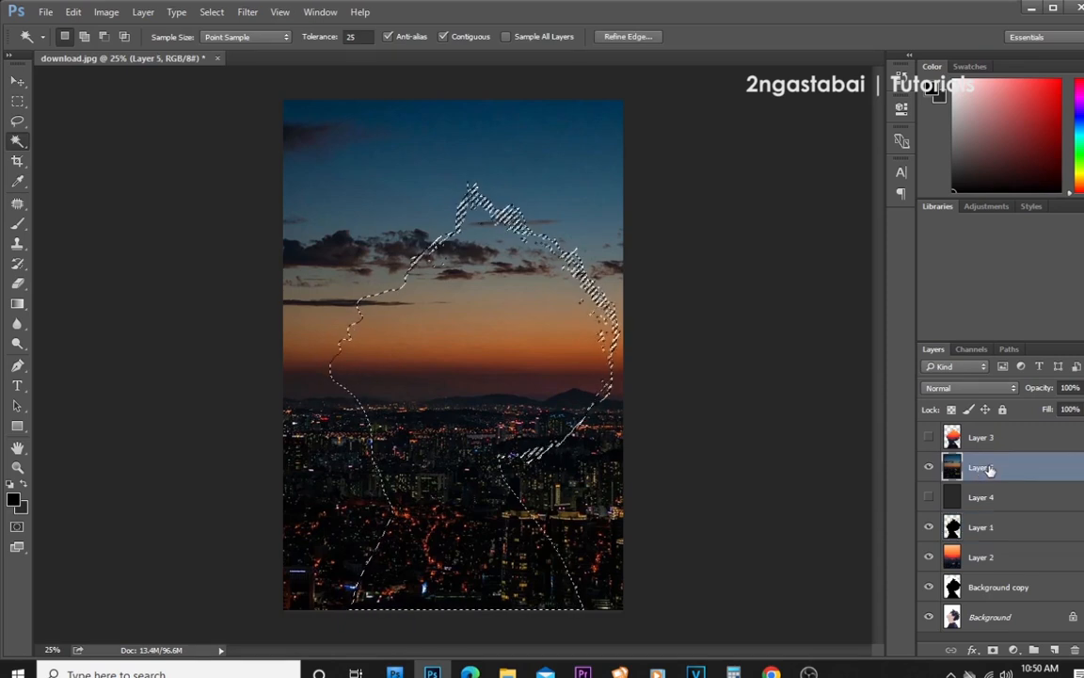
key("ctrl+j")
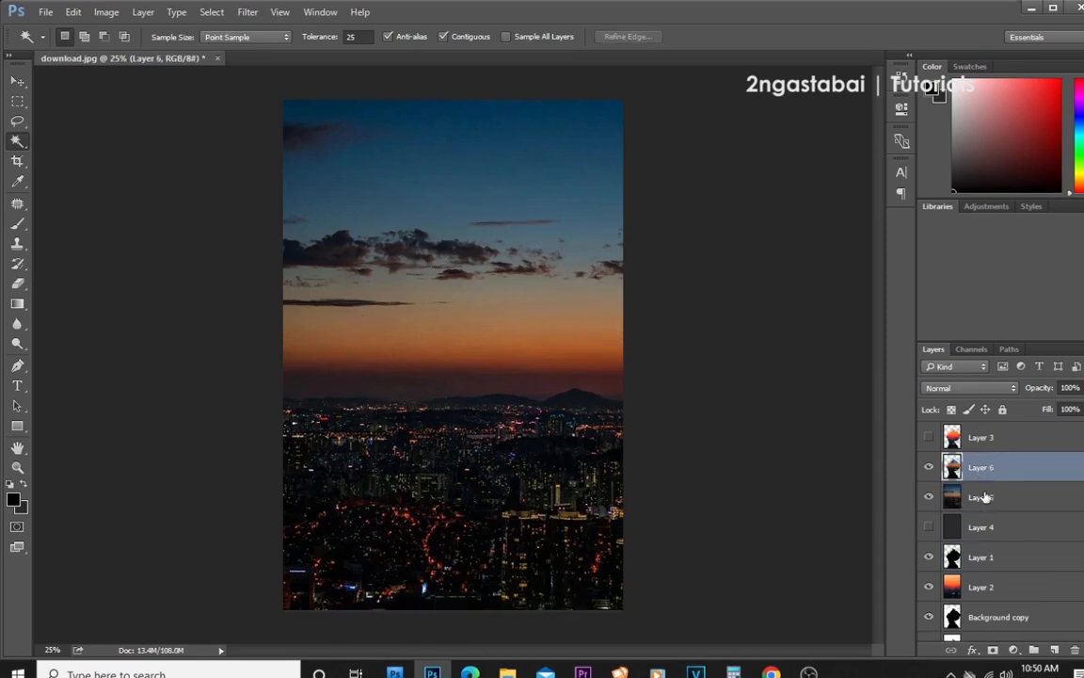
- Move the dark gray layer (Layer 4) directly beneath the night-city cutout (Layer 6) and make it visible
left_click(1012, 526)
left_click_drag(1013, 526, 1002, 494)
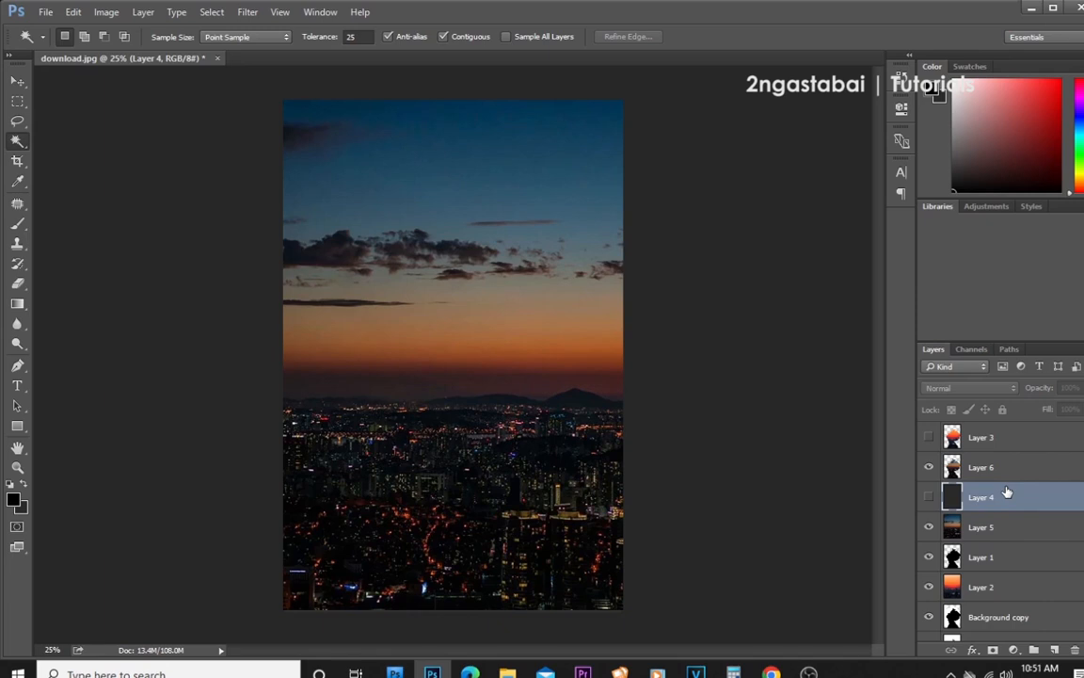
left_click(929, 497)
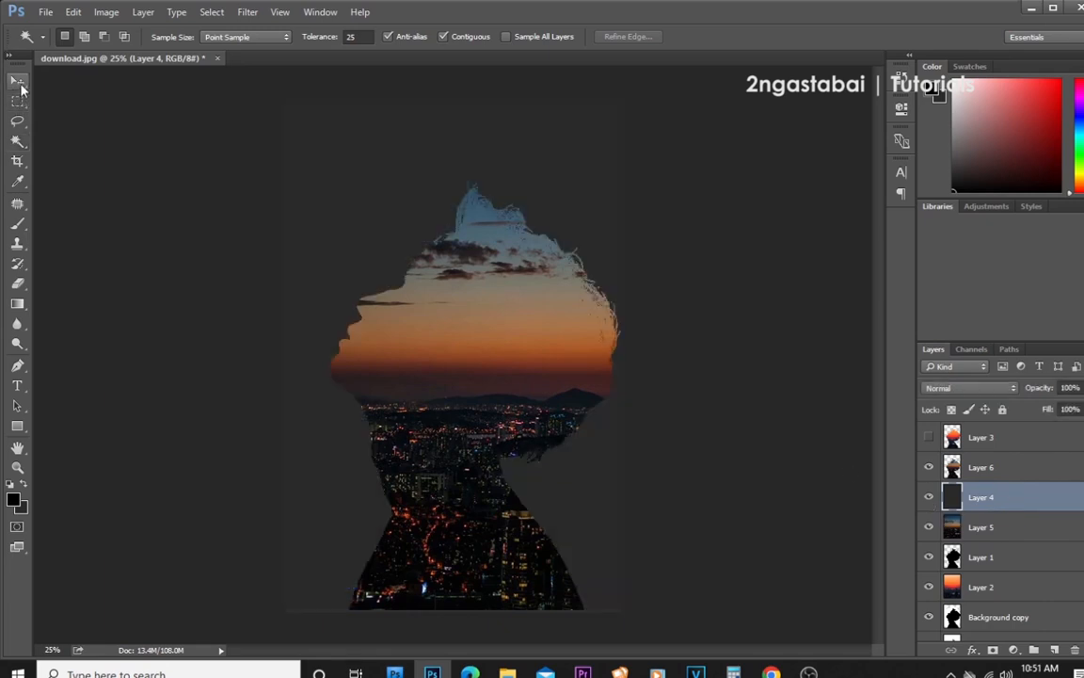
left_click(18, 82)
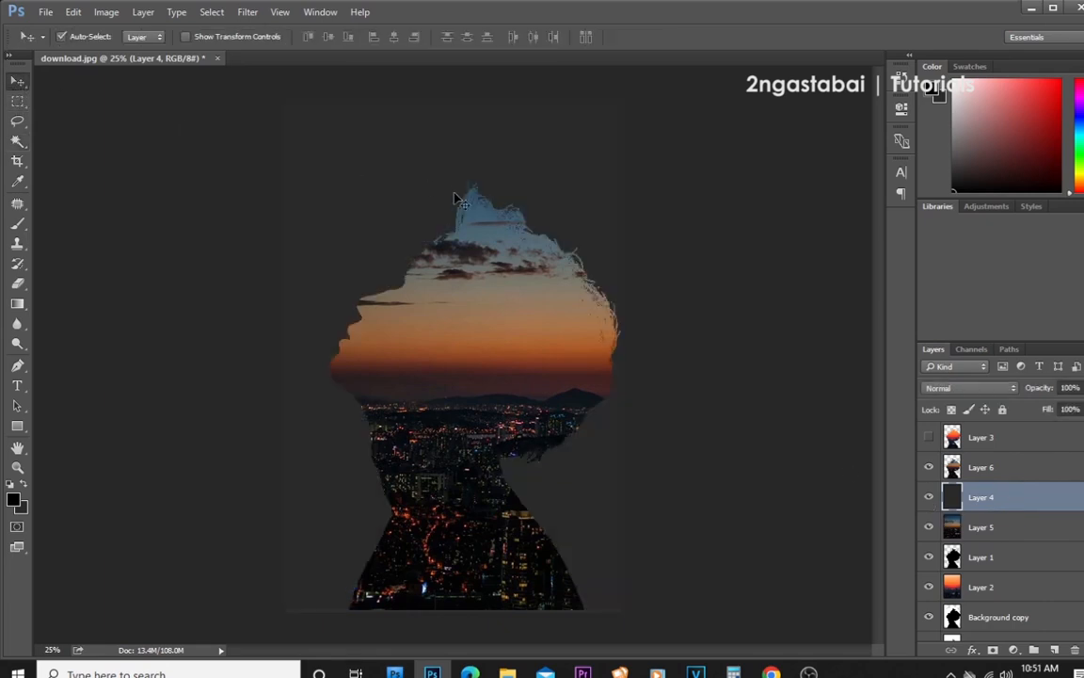
- Toggle the visibility of the sunset cutout (Layer 3) and night-city cutout (Layer 6) to compare the two silhouette versions
left_click(930, 462)
left_click_drag(929, 437, 928, 467)
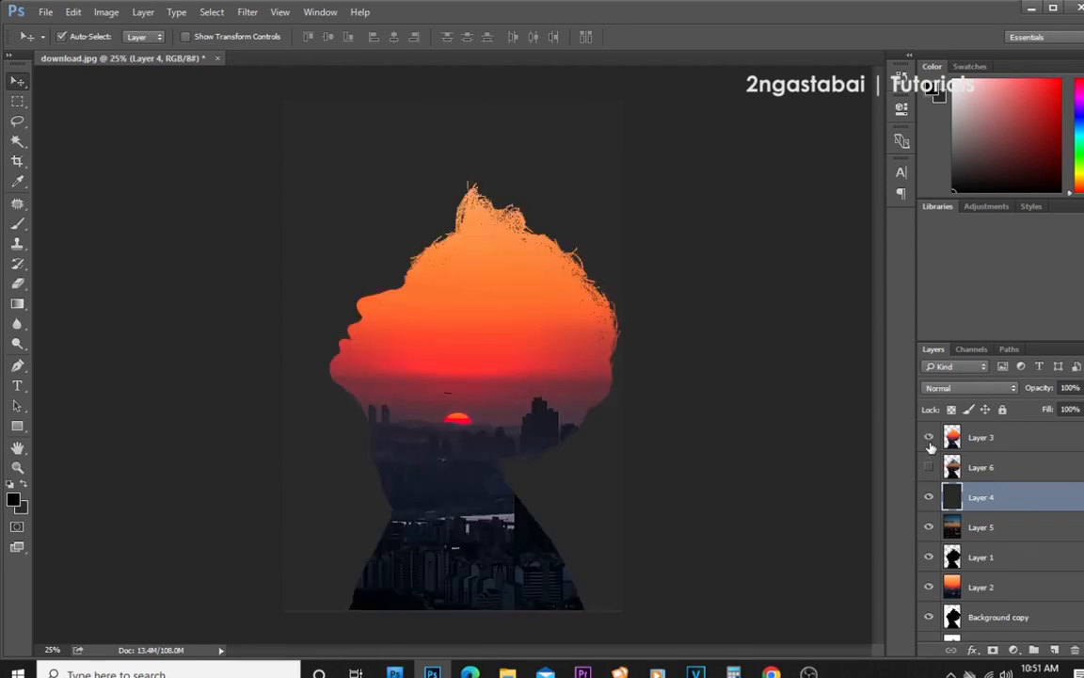
left_click(929, 467)
left_click(929, 467)
left_click_drag(929, 437, 929, 469)
left_click(929, 468)
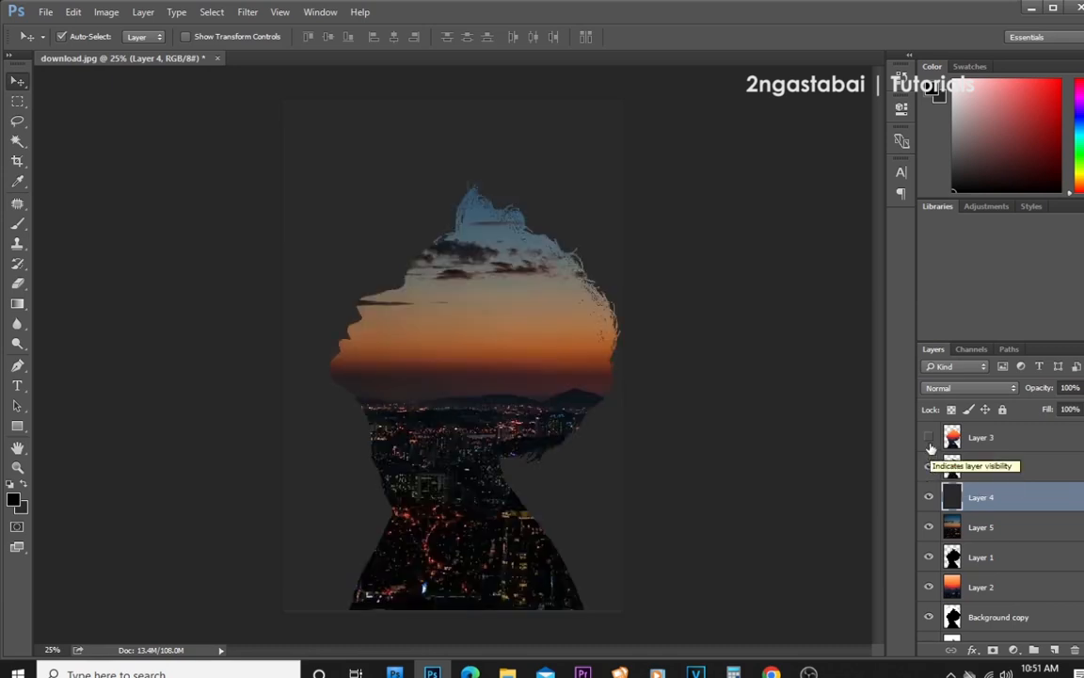
left_click(929, 438)
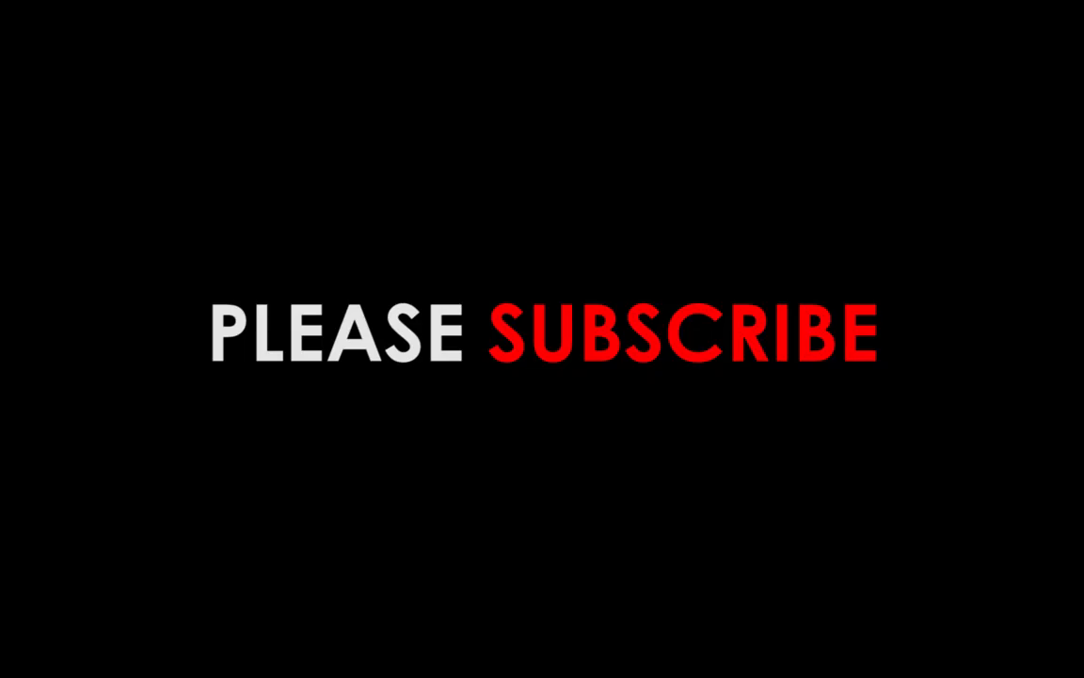